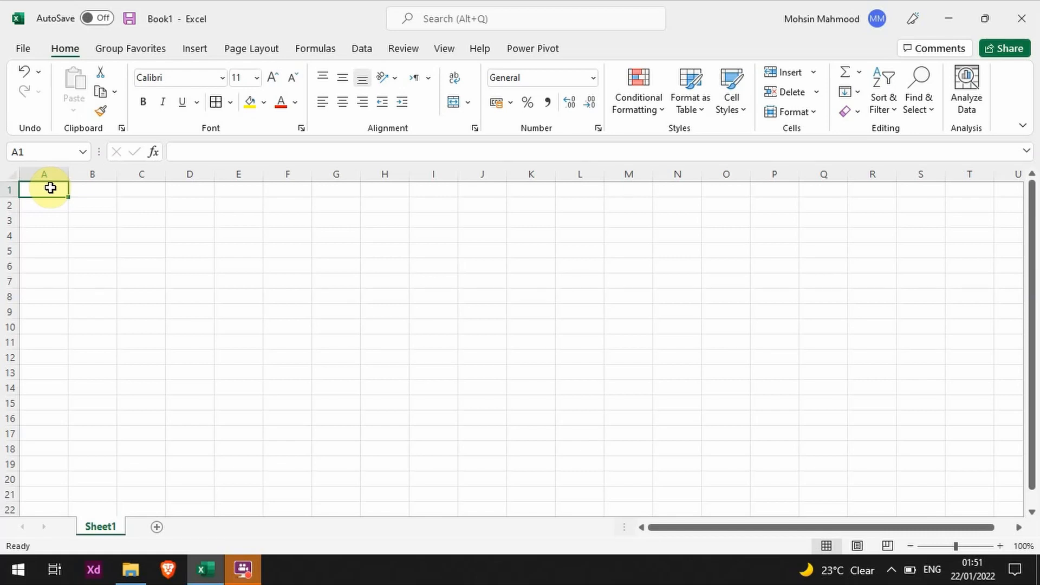
- Enter the words Numeric, Texts and Formula in cells A1 to A3
text(Numeric)
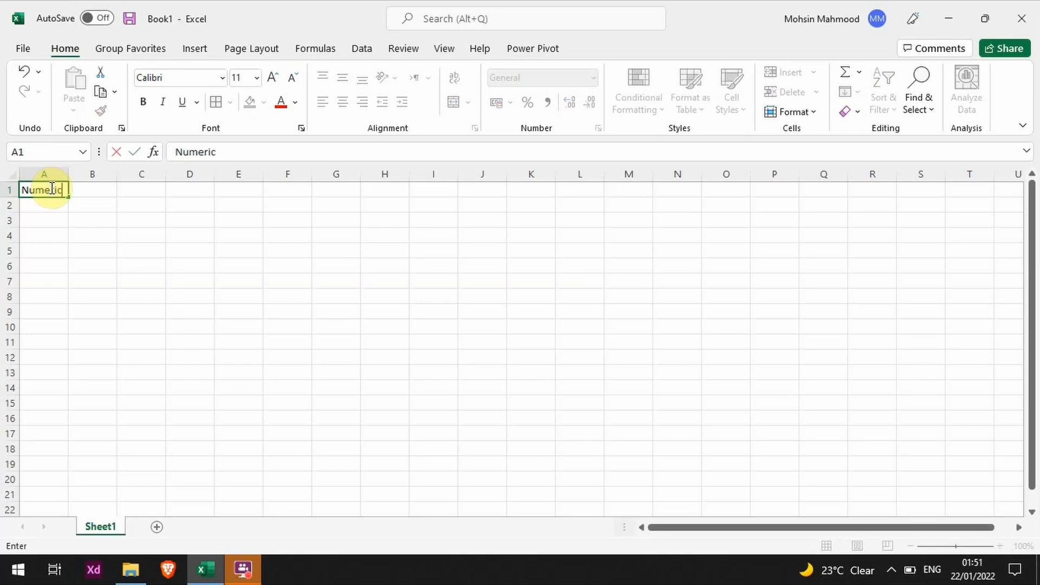
key(Return)
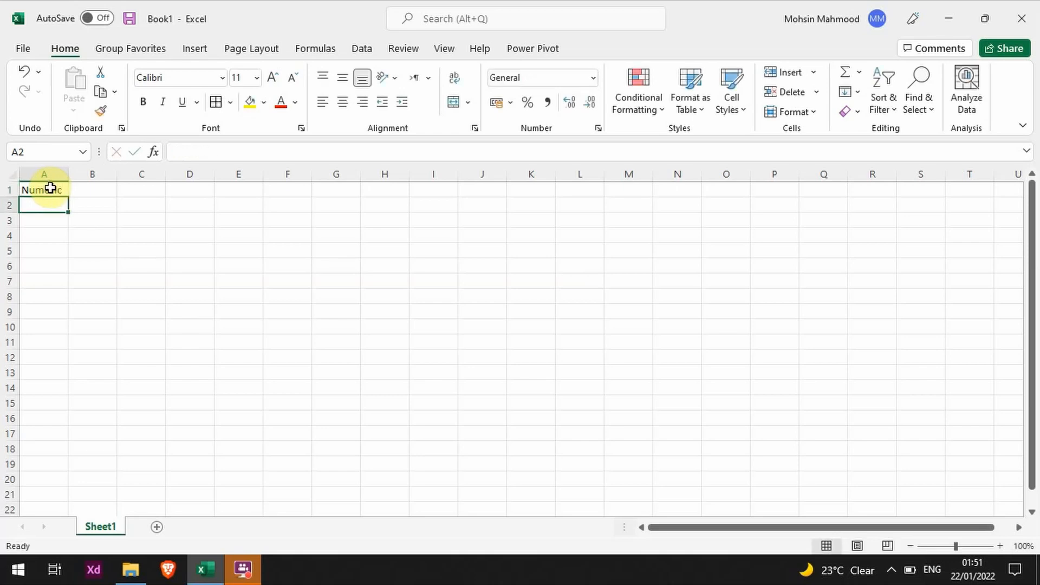
text(Texts)
key(Return)
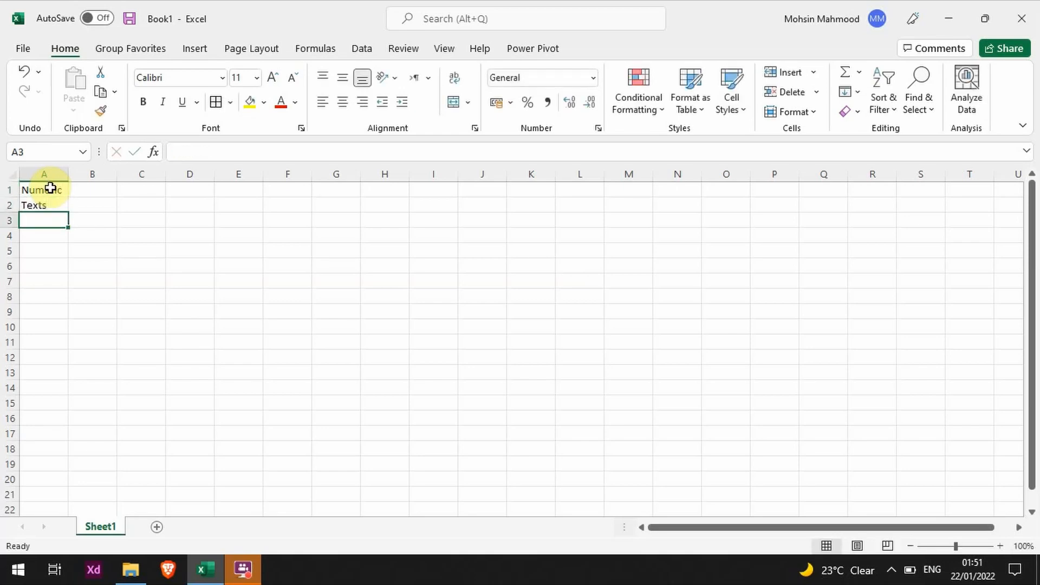
text(Form)
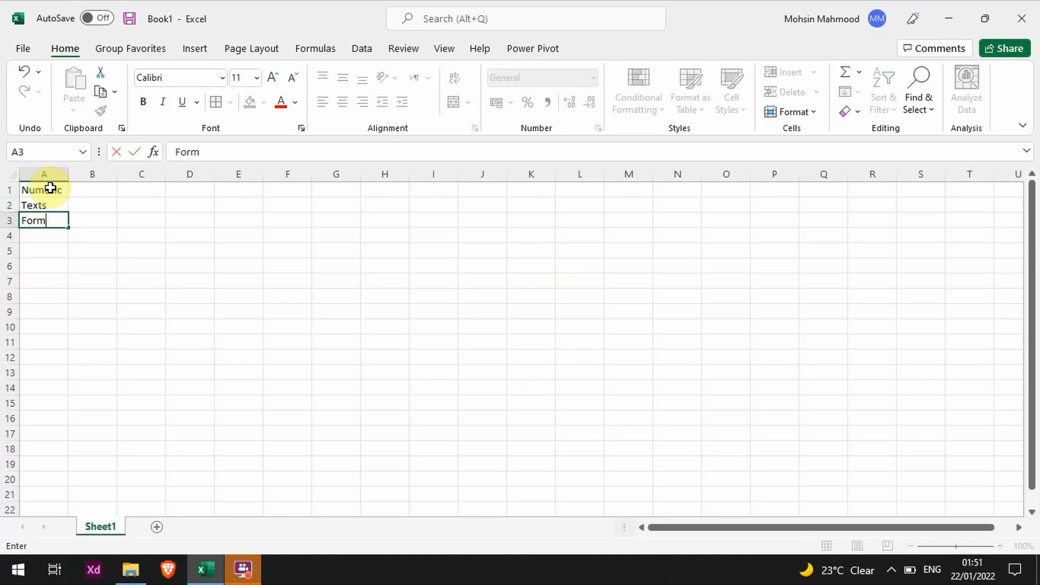
text(ula)
key(Return)
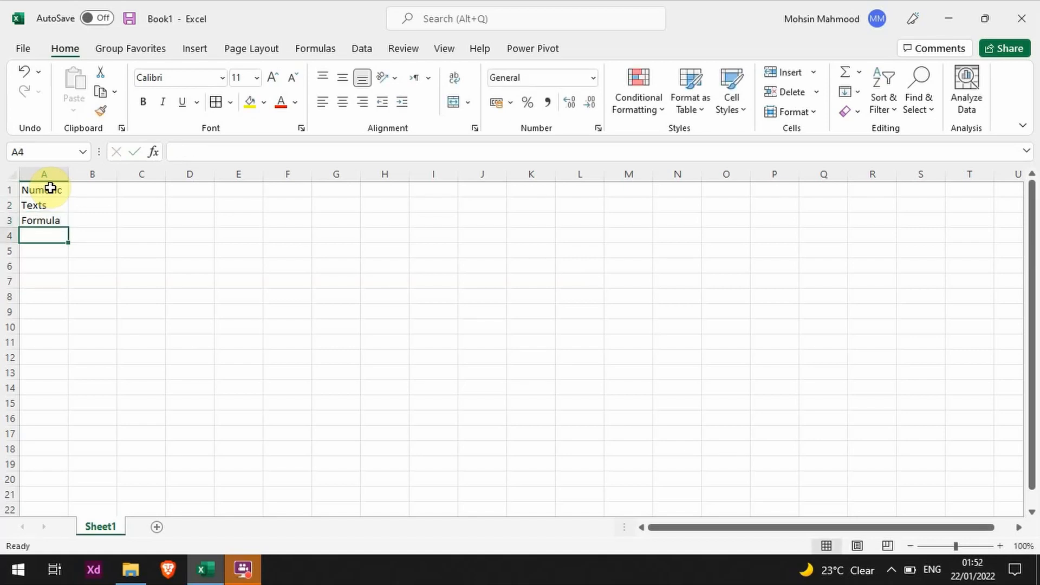
- Clear the three entries in cells A1 to A3 and select cell A1
key(Up)
key(Up)
key(Up)
key(Down)
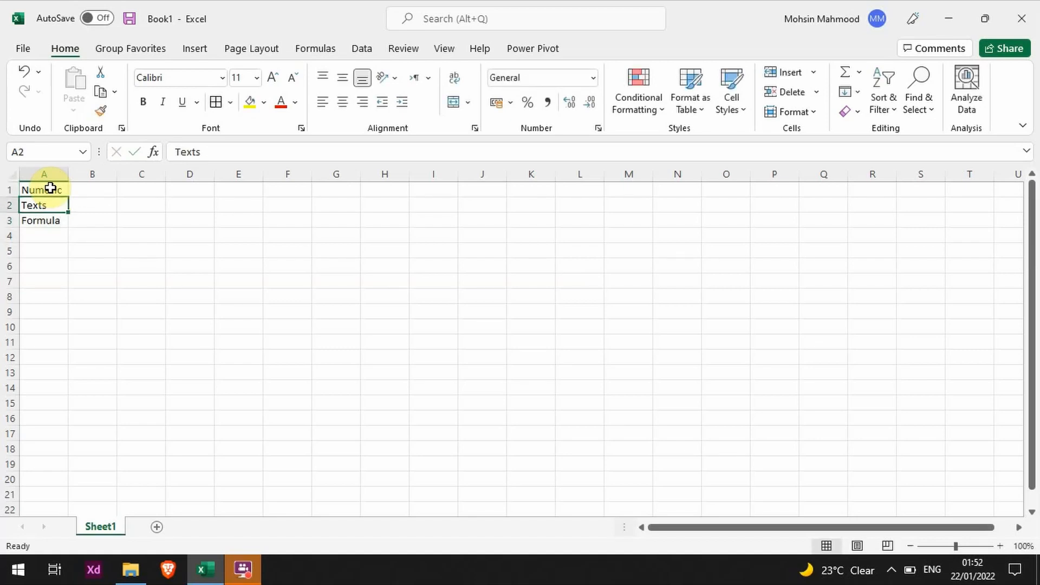
key(Up)
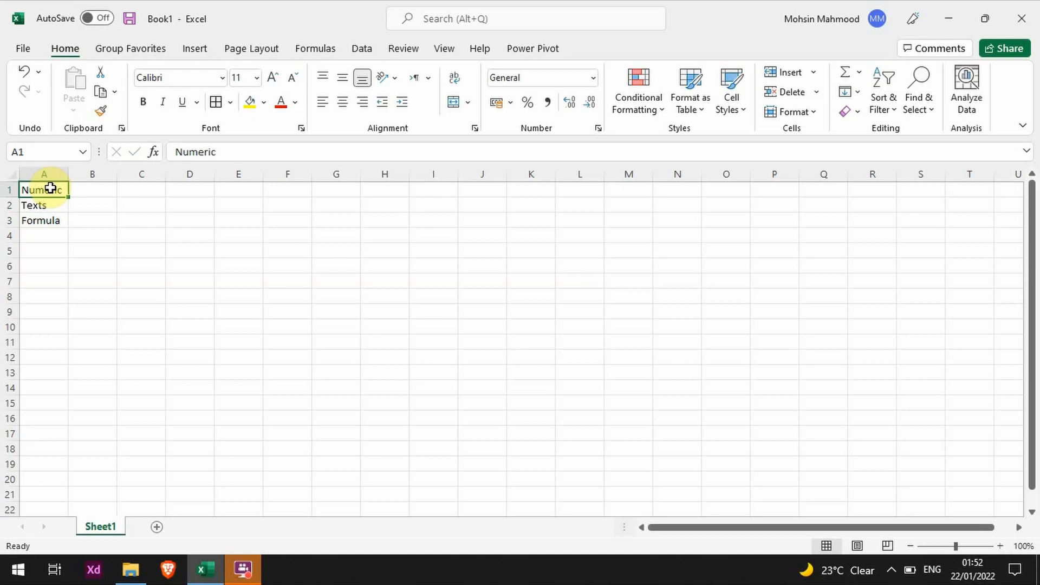
key(shift+Down)
key(shift+Down)
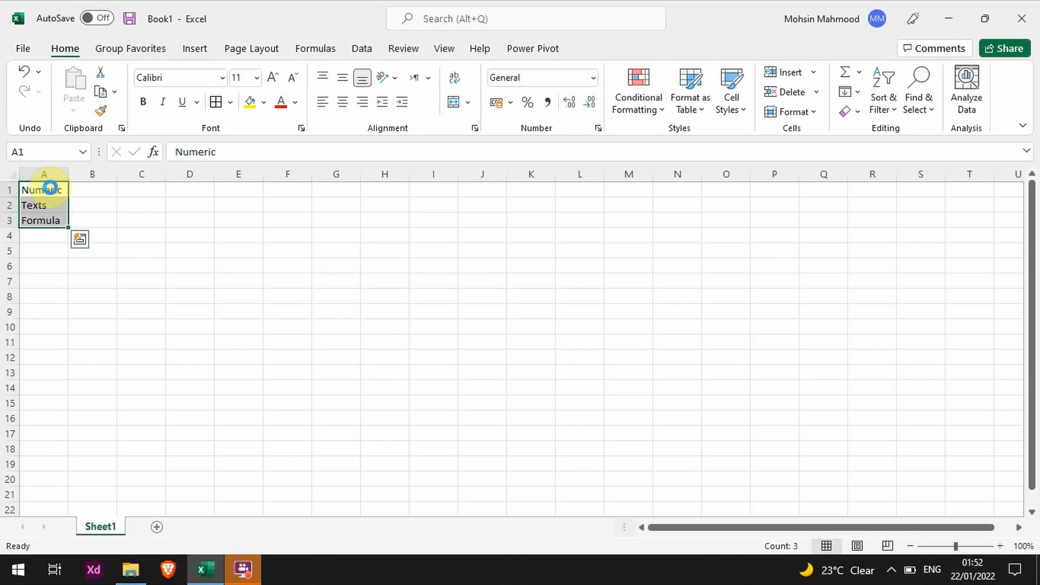
key(Delete)
click(51, 188)
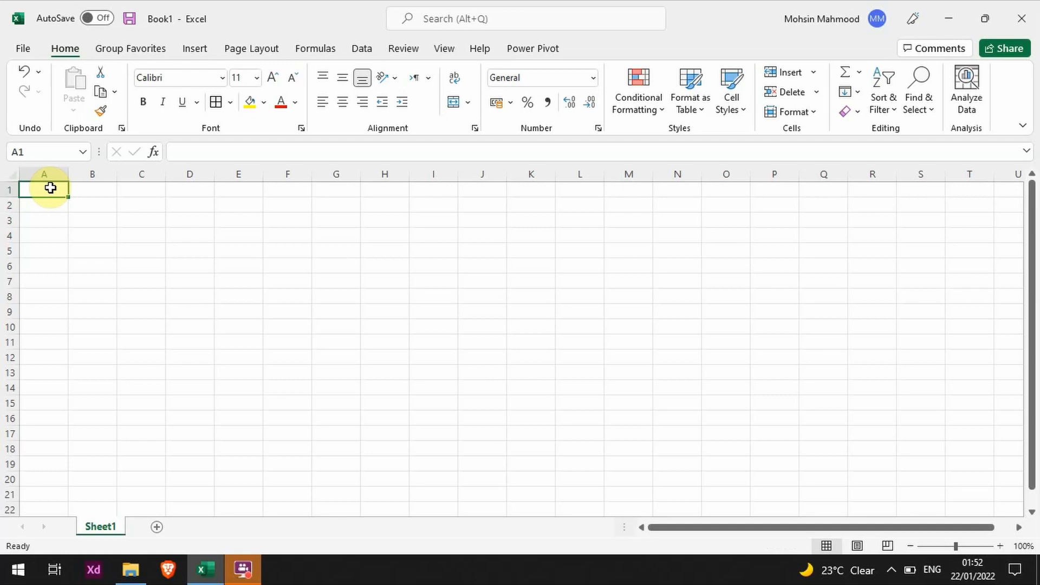
key(Right)
key(Left)
key(Down)
key(Right)
key(Up)
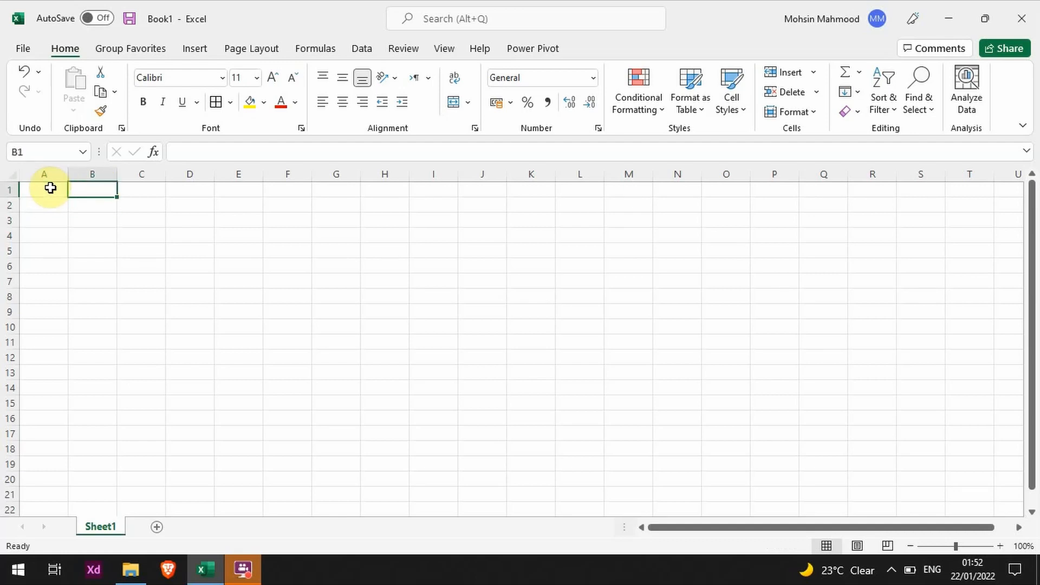
key(Left)
key(Right)
key(Down)
key(Left)
key(Up)
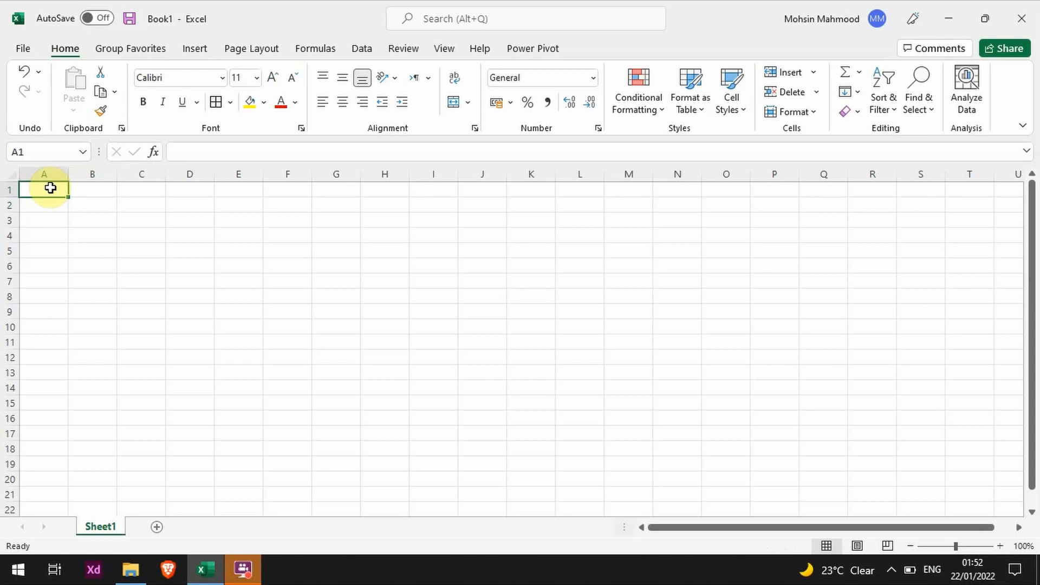
- Enter the labels Product Name in cell A1 and Product Price in cell A2
text(Pr)
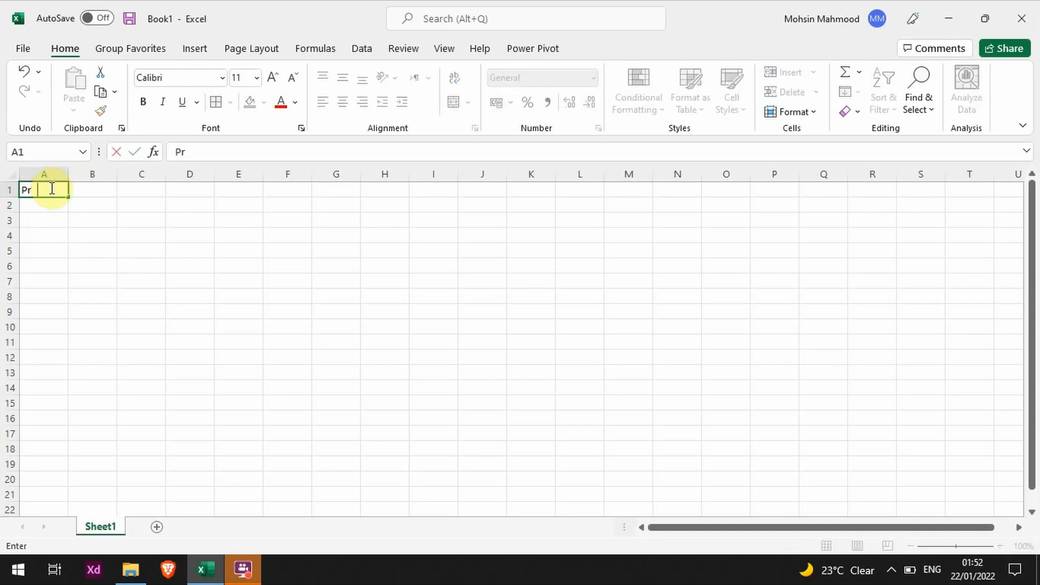
text(oduct Name)
key(Return)
text(Pric)
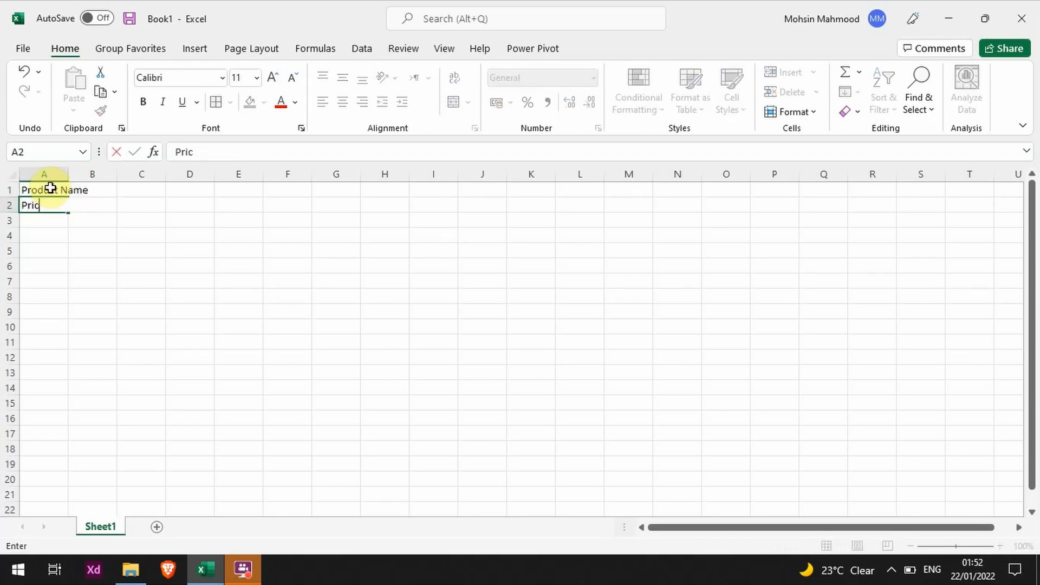
text(e)
key(BackSpace)
key(BackSpace)
key(BackSpace)
text(oduct)
key(BackSpace)
key(BackSpace)
key(BackSpace)
text(uct Price)
key(Return)
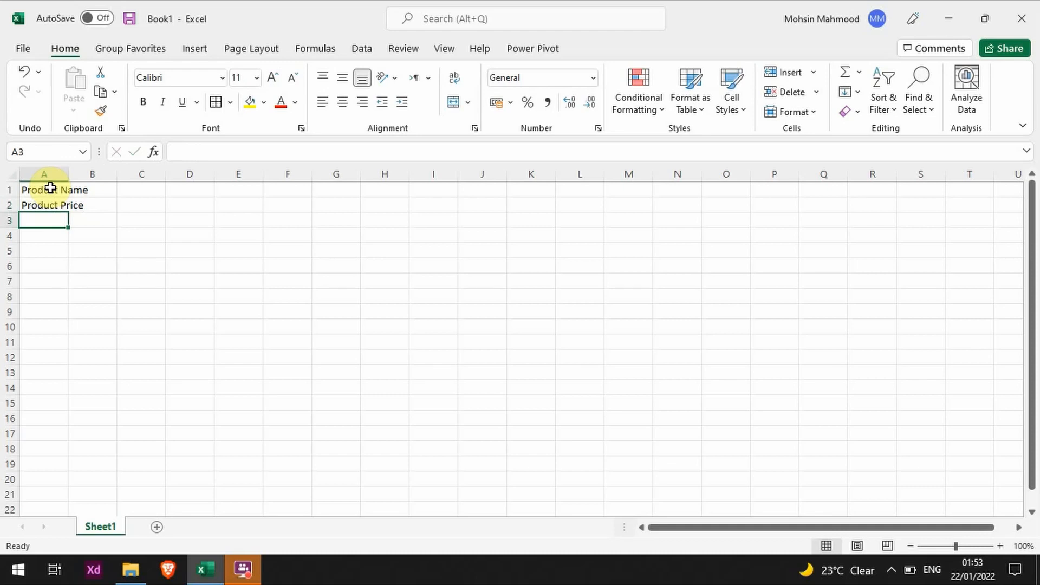
- Enter the label Discount Price in cell A3
text(Discount PRi)
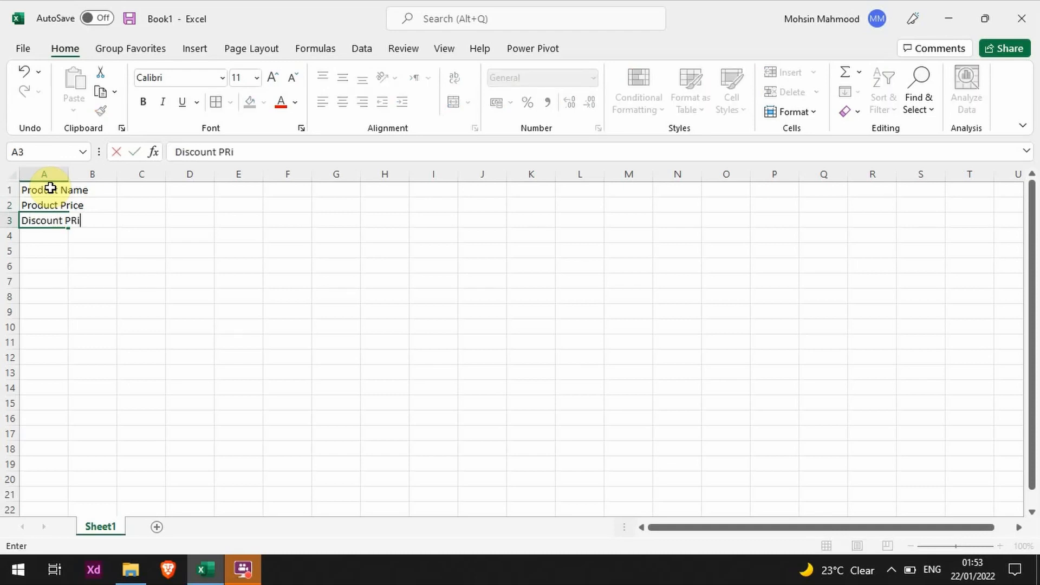
key(BackSpace)
key(BackSpace)
text(rice)
key(Return)
- Enter the label Total After Discount in cell A4
text(Totak)
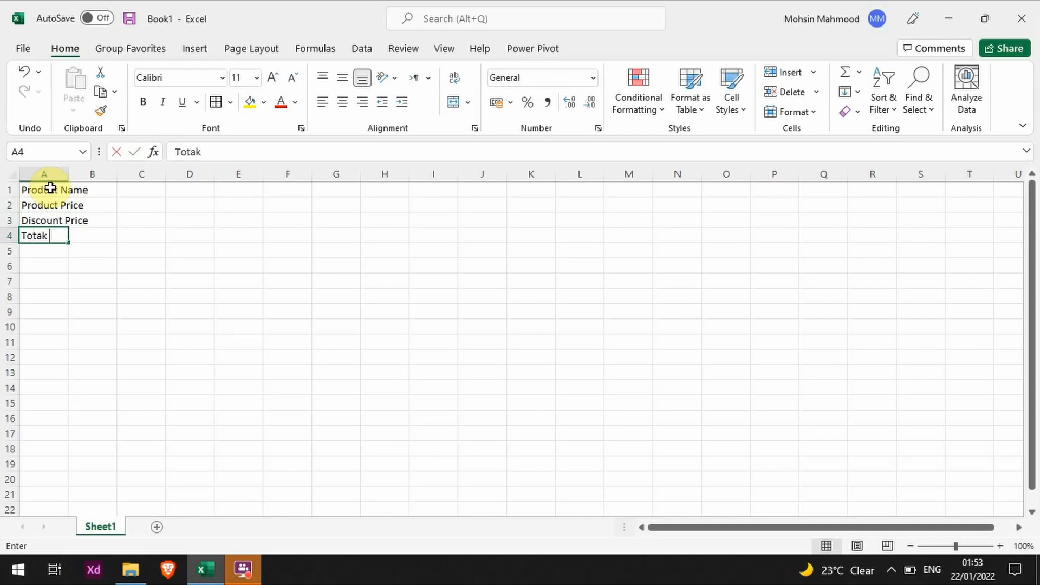
key(BackSpace)
key(BackSpace)
text(l )
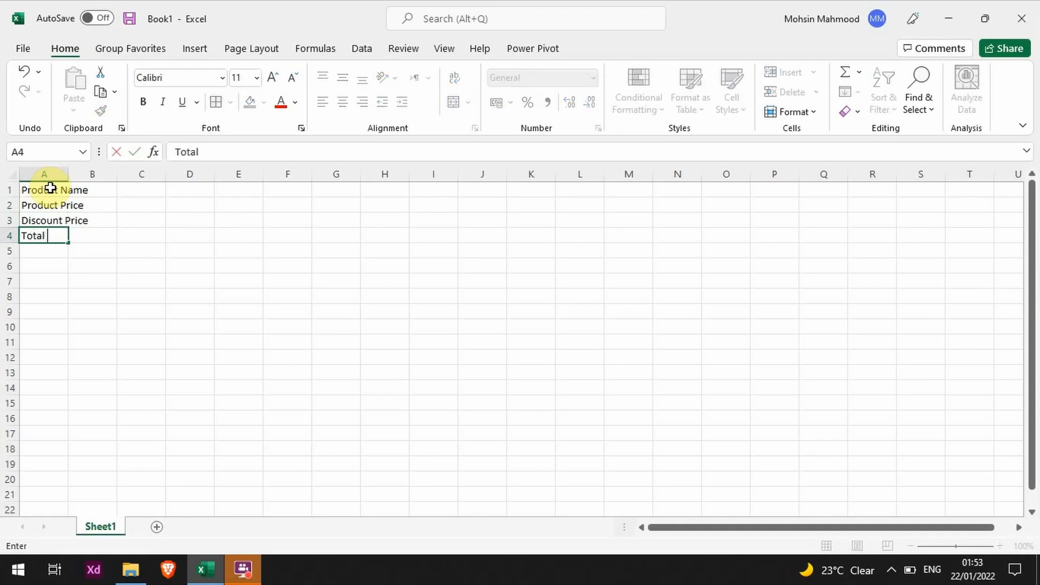
text(After Discou)
key(BackSpace)
key(BackSpace)
key(BackSpace)
key(BackSpace)
text(scount)
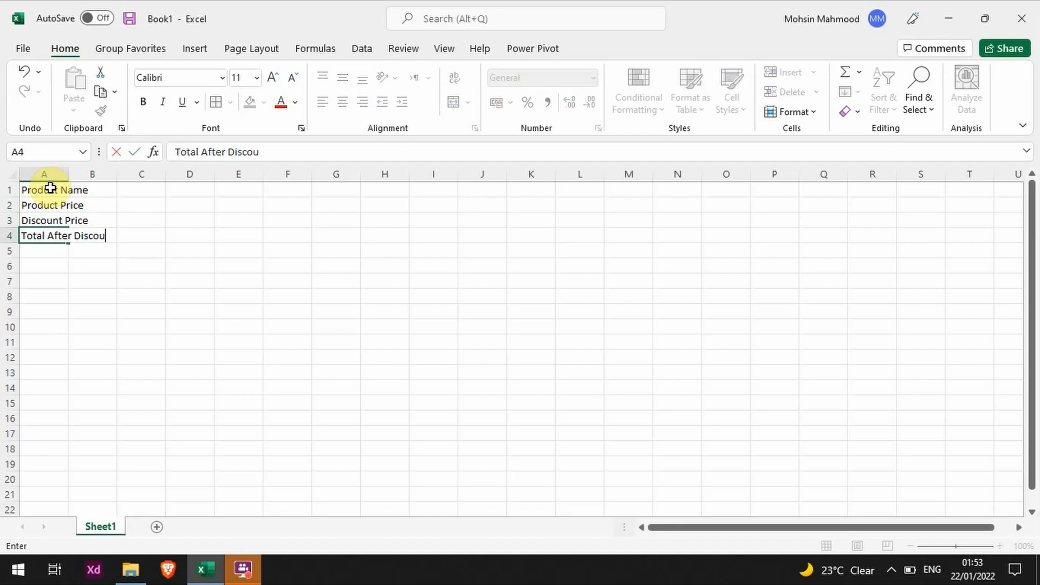
key(Return)
- Enter the label Date of Discount in cell A5
text(Date)
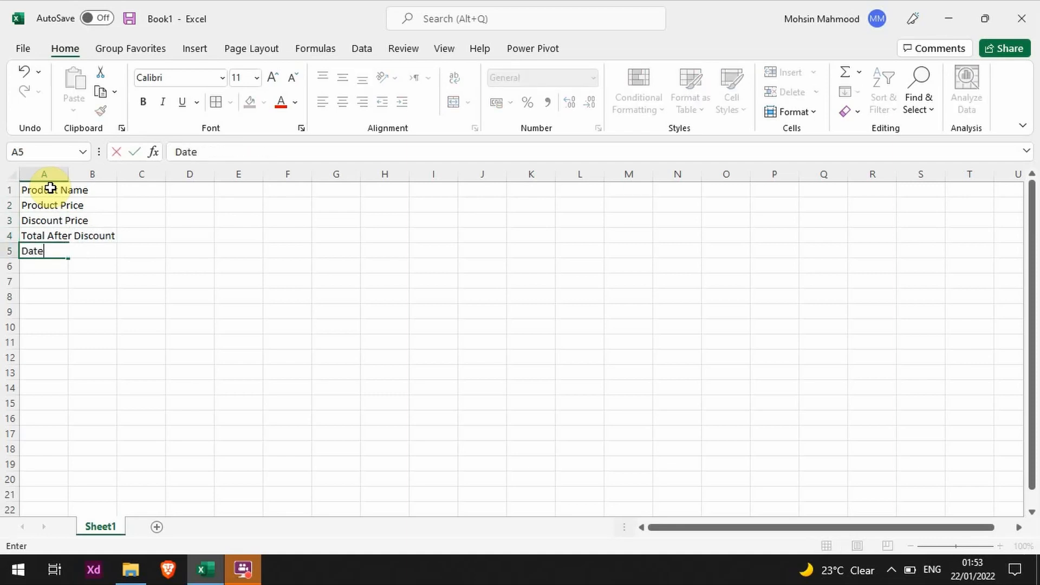
text( of Discount)
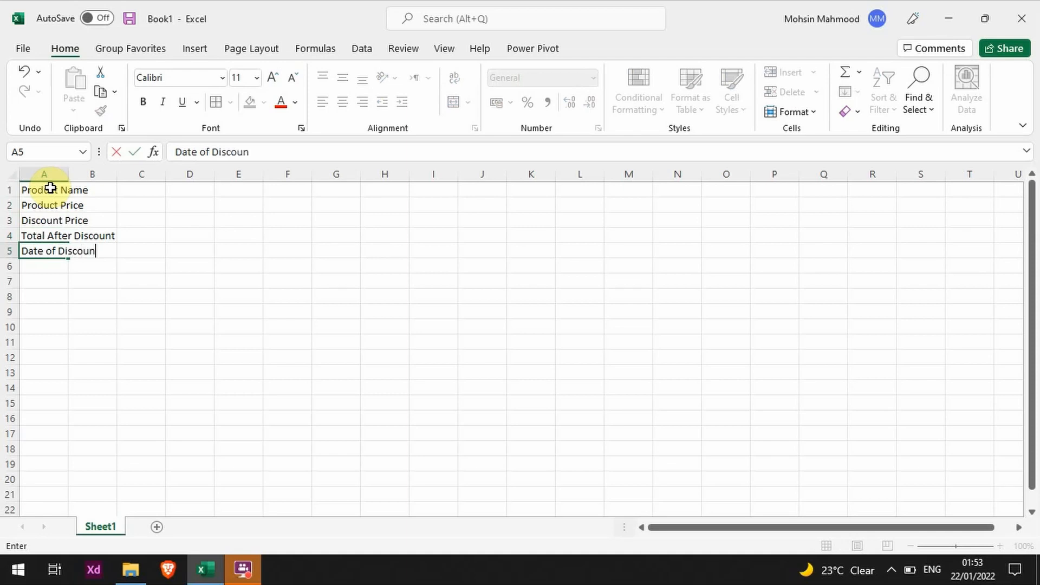
key(Return)
- Enter Smart Watch as the product name in cell B1
key(Up)
key(Up)
key(Up)
key(Up)
key(Up)
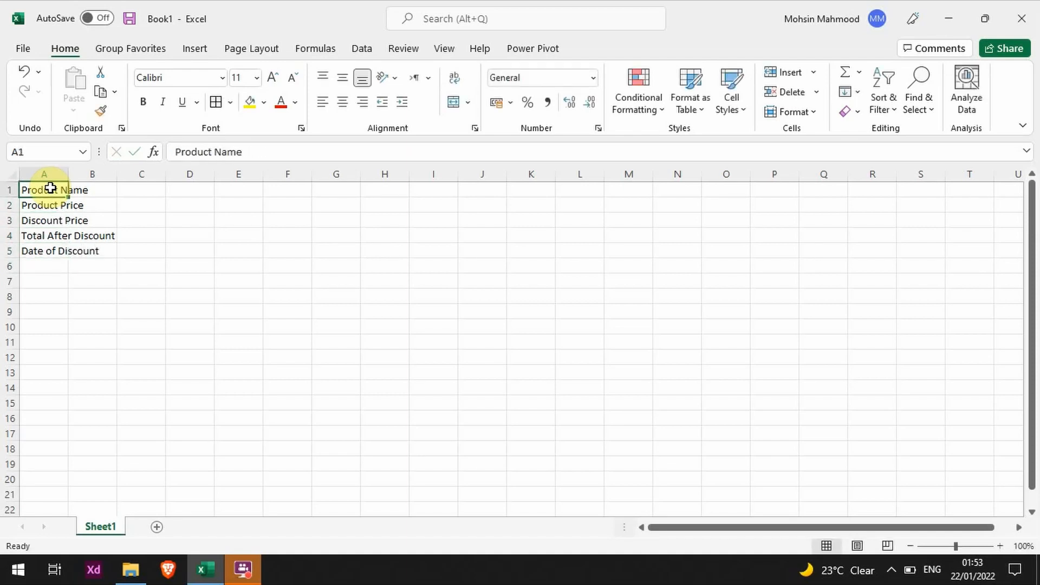
key(Right)
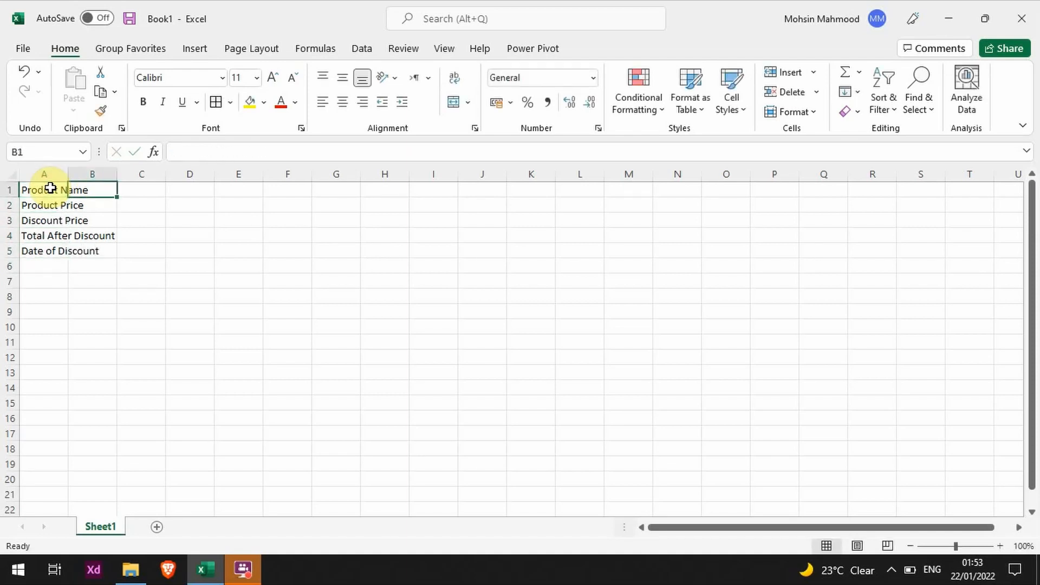
text(Smart Watch)
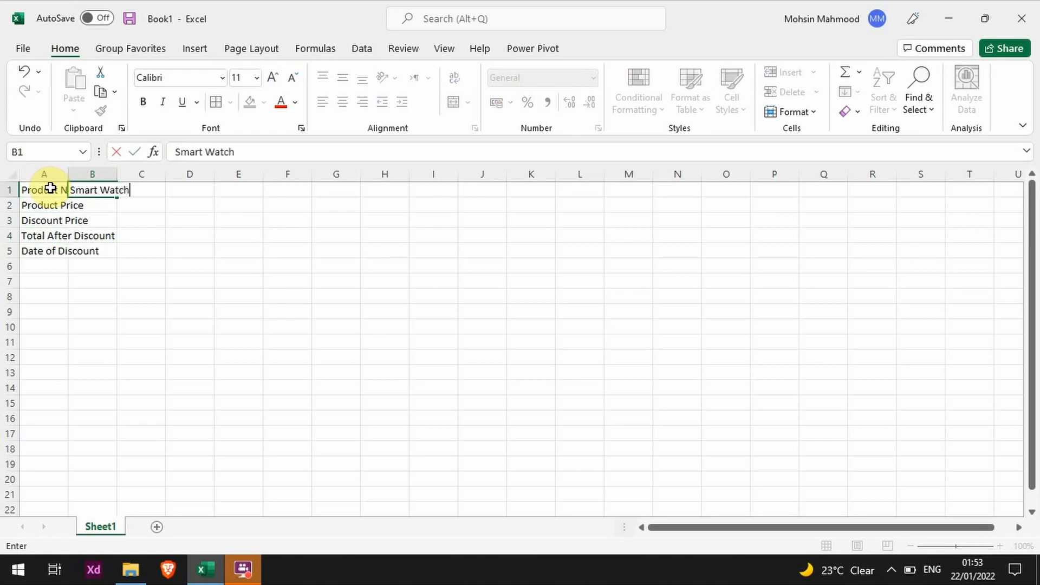
key(Return)
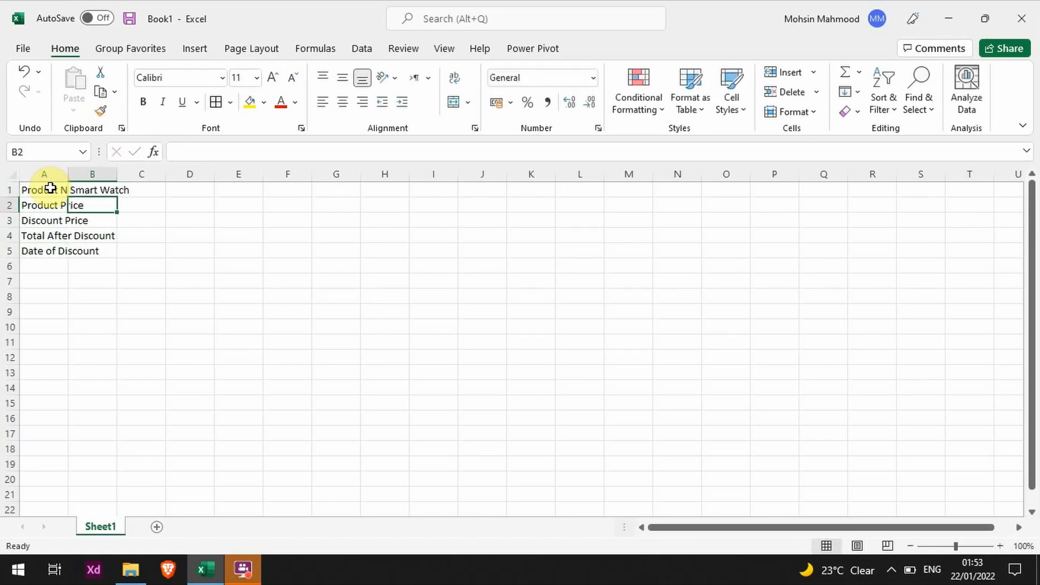
- Enter 5000 as the product price in cell B2 and 500 as the discount price in cell B3
text(50000)
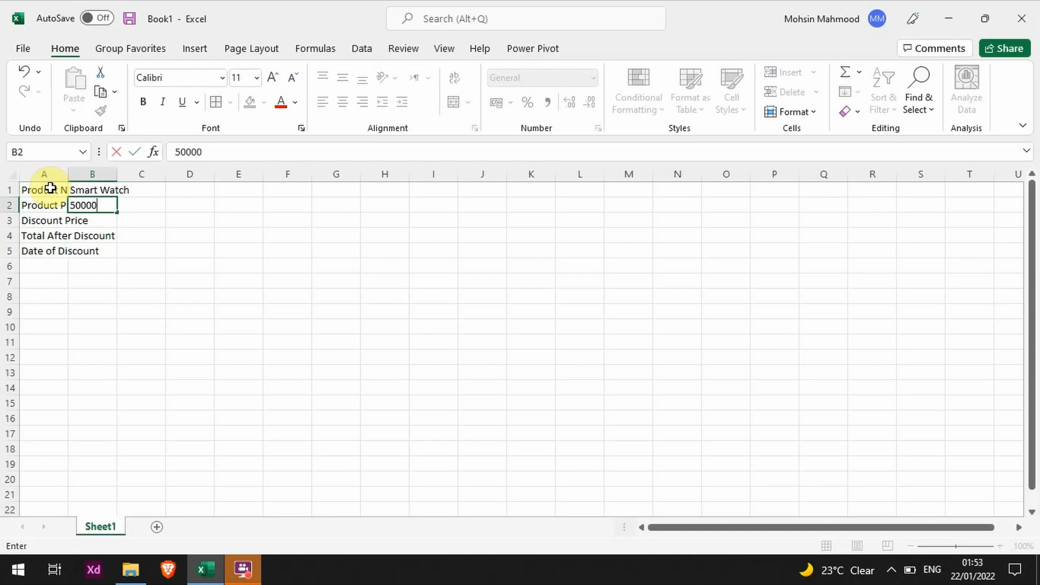
key(BackSpace)
key(Return)
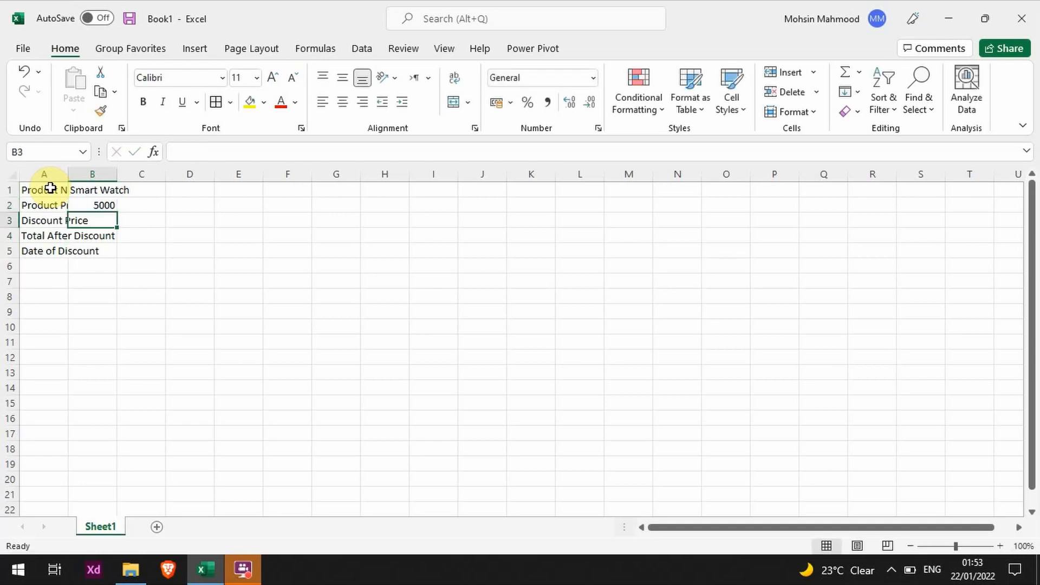
text(500)
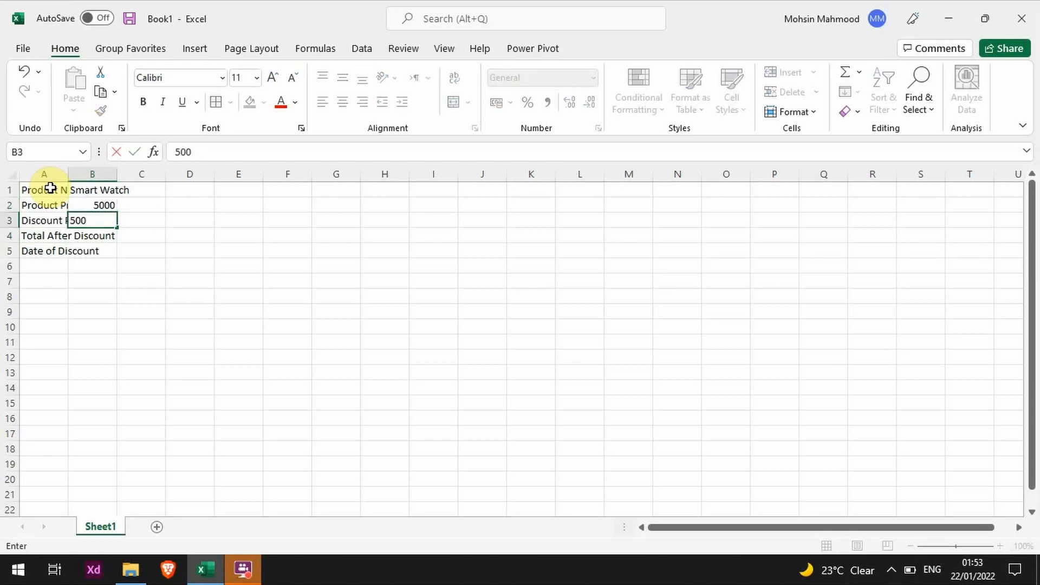
key(Return)
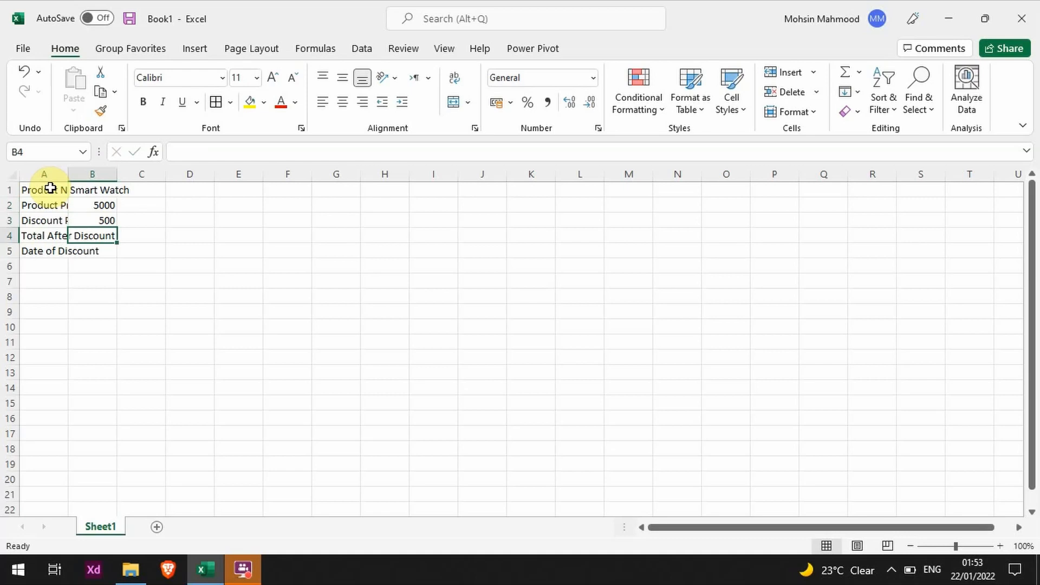
- Calculate the total after discount in cell B4 with the formula =B2-B3
text(=)
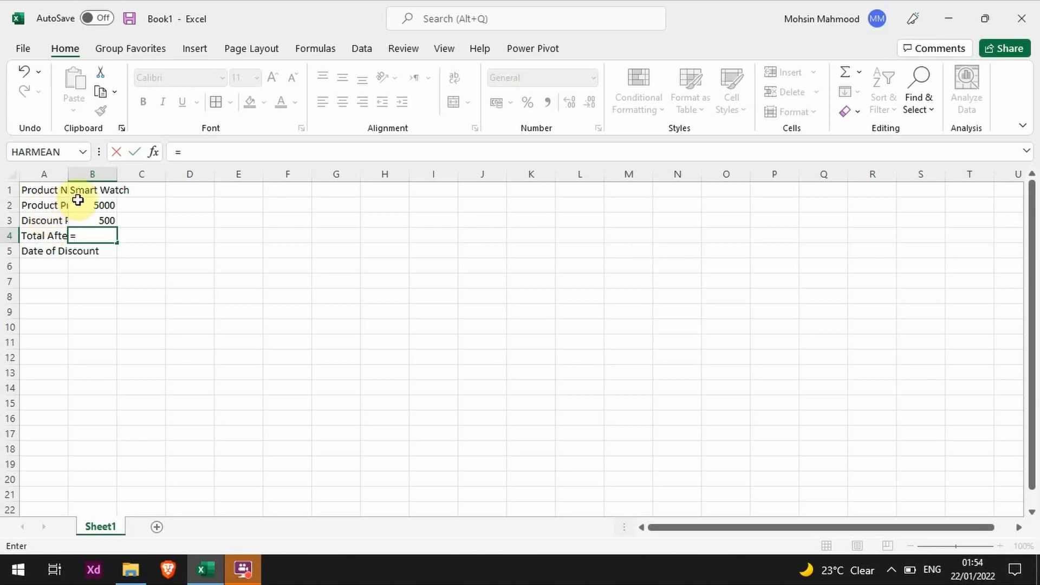
click(97, 206)
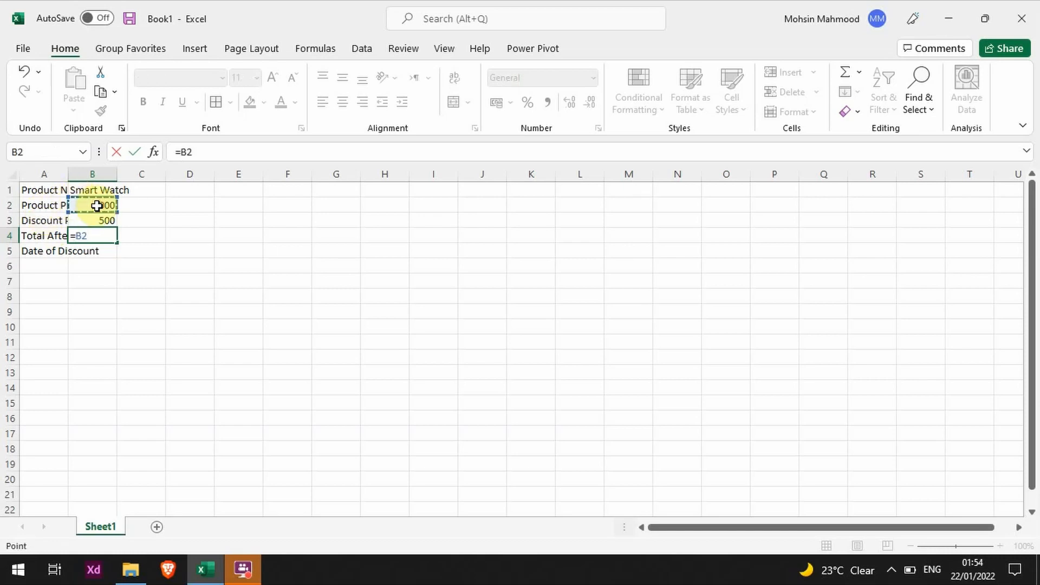
text(-)
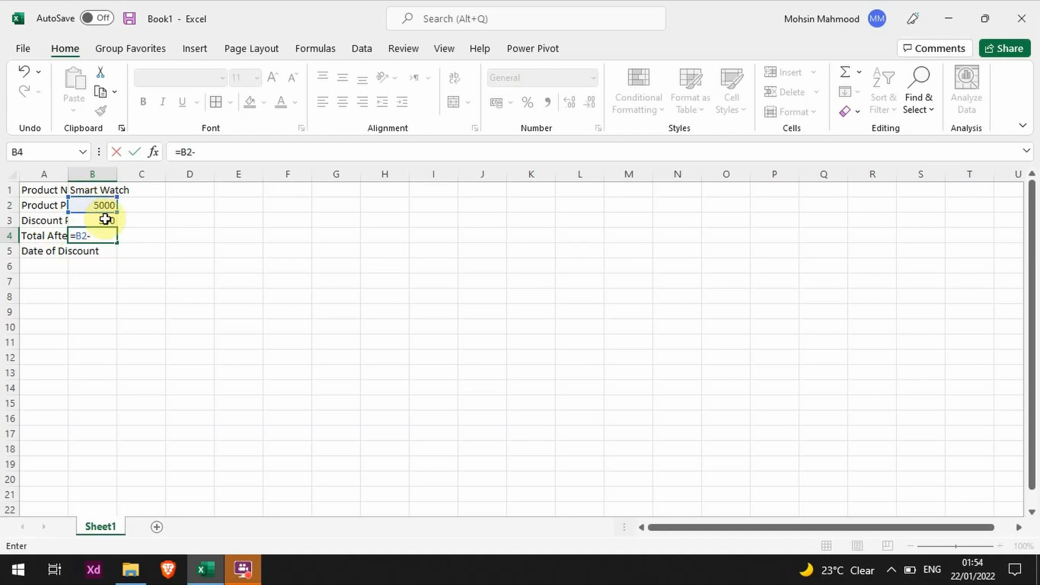
click(107, 221)
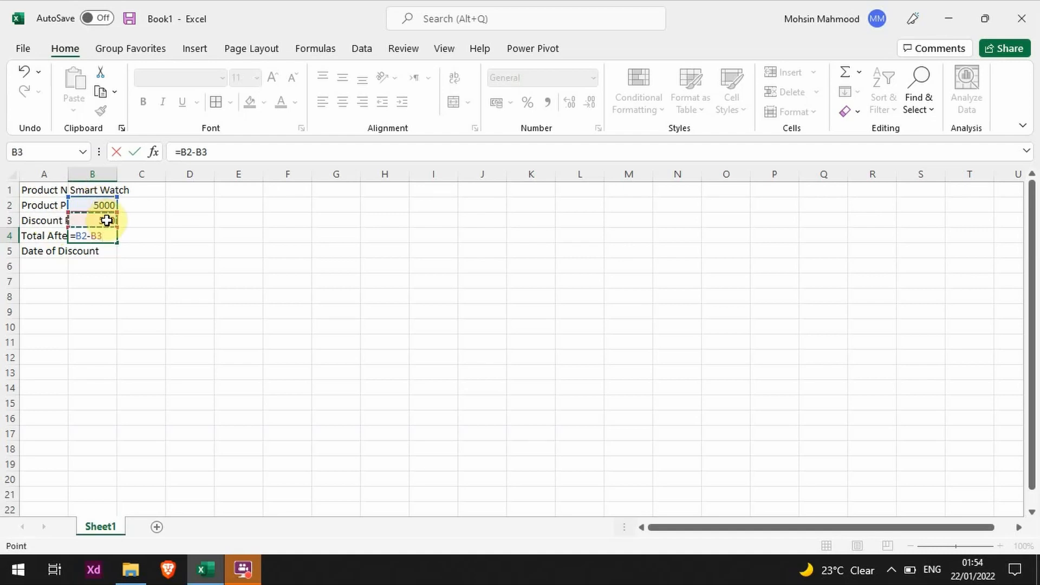
key(Return)
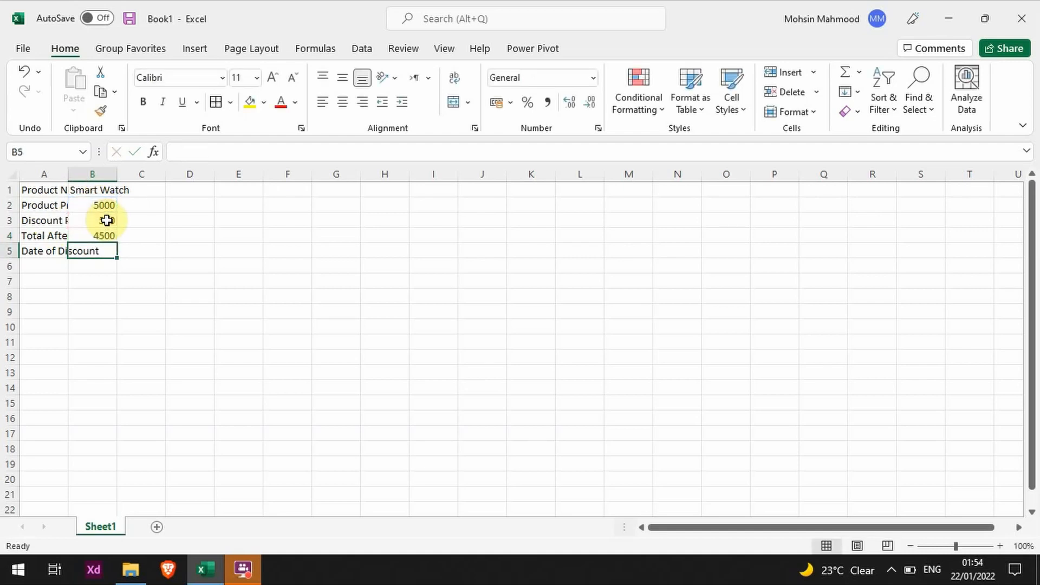
- Re-enter the total after discount in cell B4 as the formula =B2-B3, picking the price and discount cells as references
key(Up)
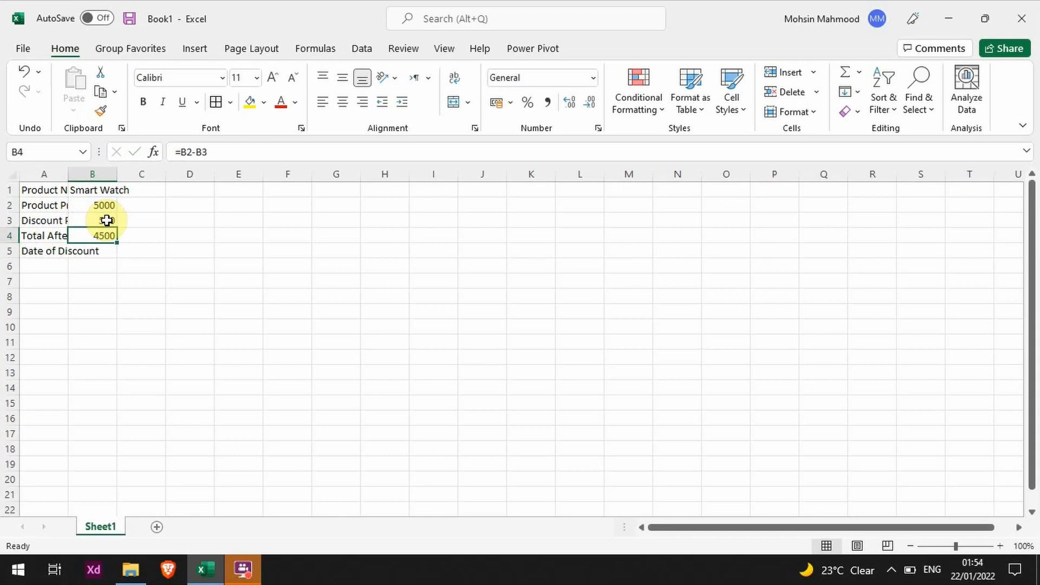
text(=)
key(Up)
key(Up)
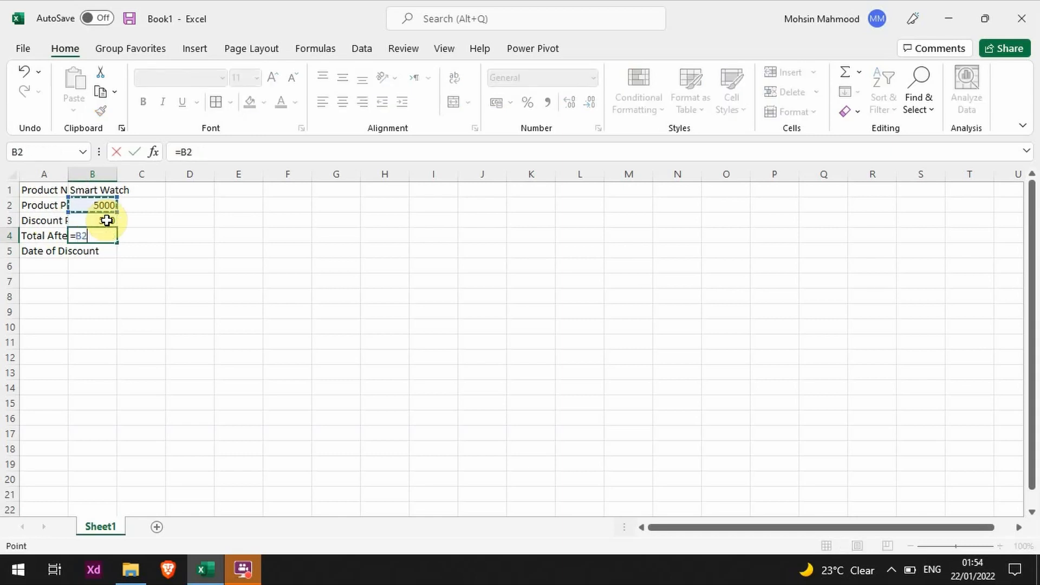
text(-)
key(Up)
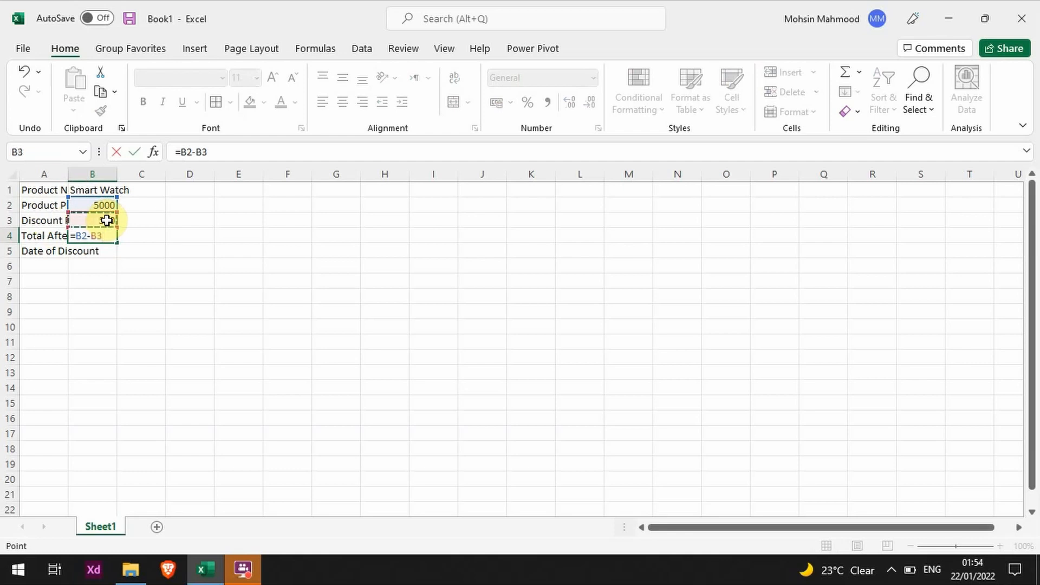
key(Return)
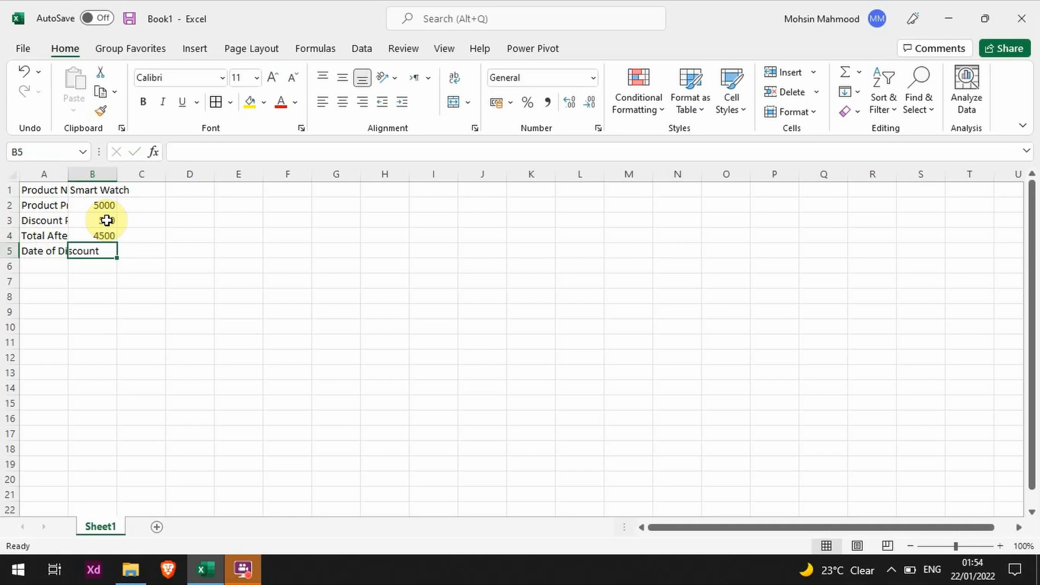
- Review the product price, discount price and total cells in B2 to B4, including the formula behind the total
key(Up)
key(Up)
key(Up)
key(Down)
key(Down)
key(Up)
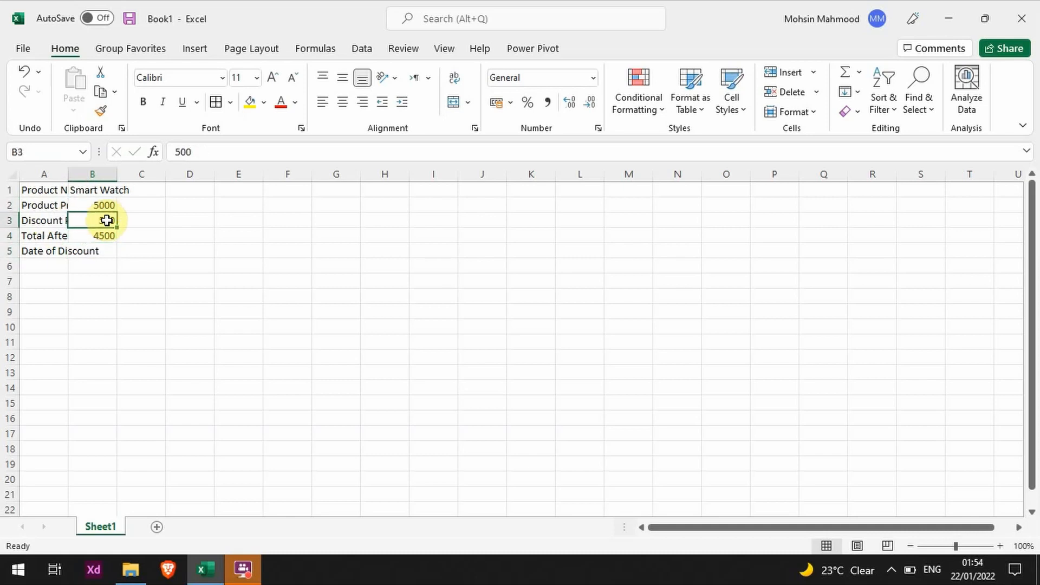
key(Down)
key(Up)
key(Up)
key(Down)
key(Down)
key(Up)
key(Down)
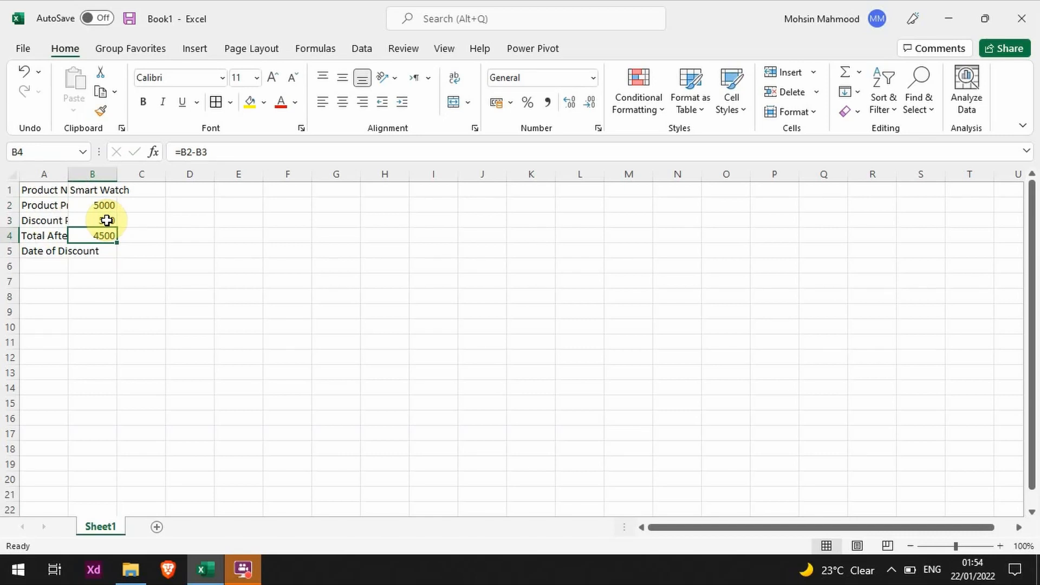
- Enter the discount date 25-1-2022 in cell B5
key(Down)
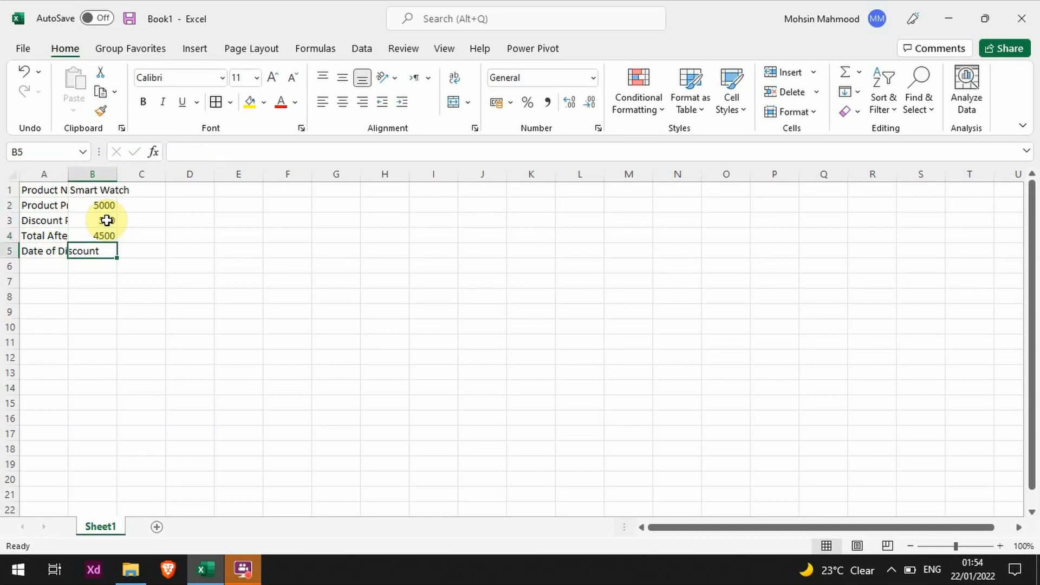
text(2)
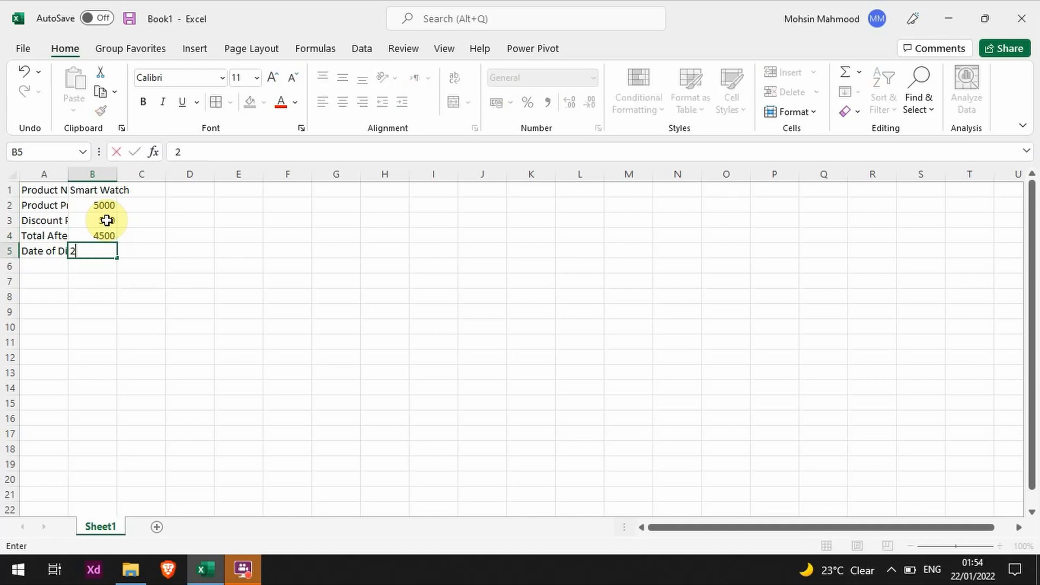
text(5-1-2022)
key(Return)
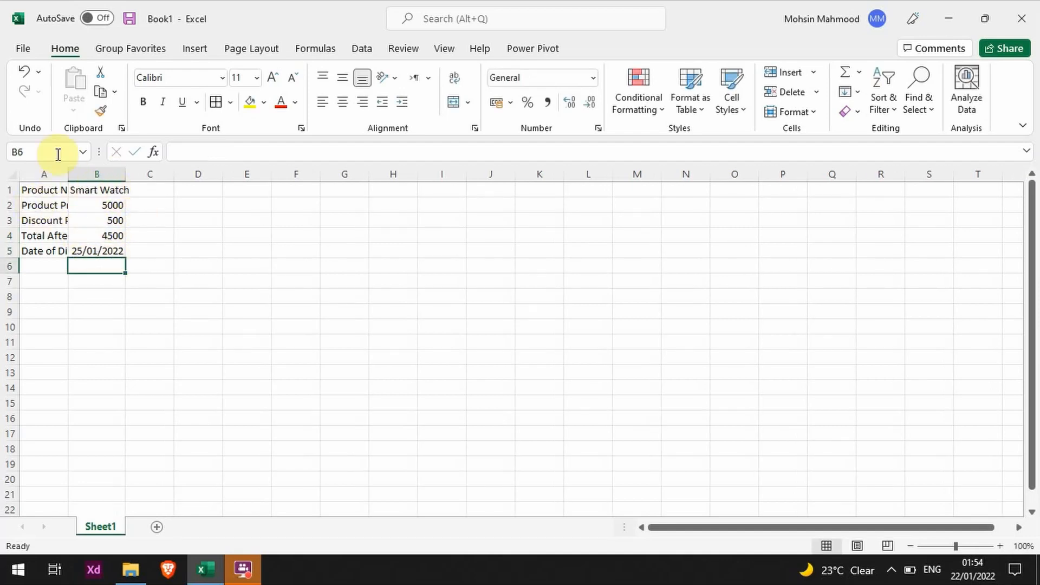
- Examine the full text of the cut-off labels in column A, cell by cell
click(32, 190)
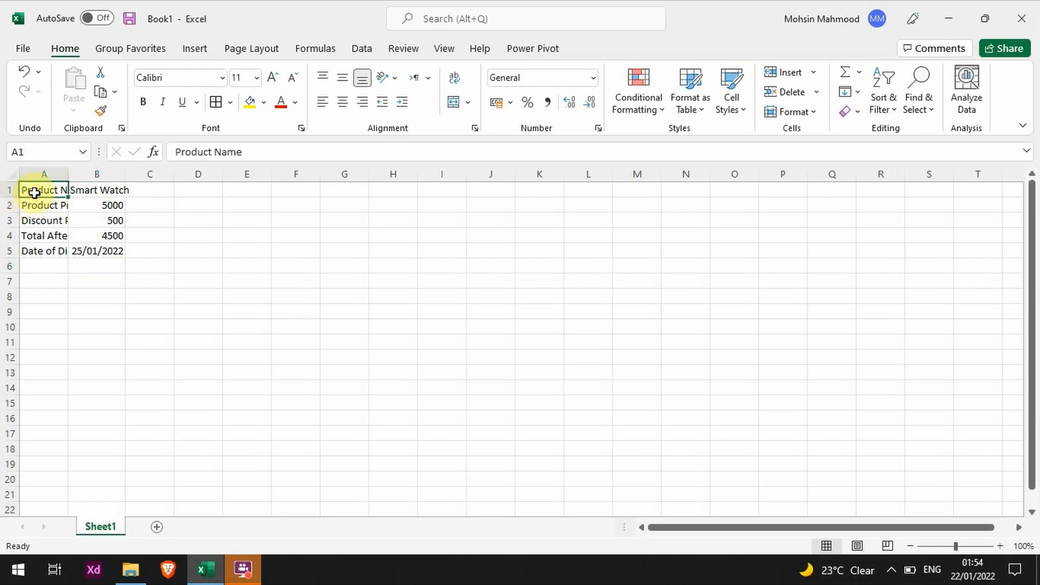
key(Tab)
key(Down)
key(Down)
key(Down)
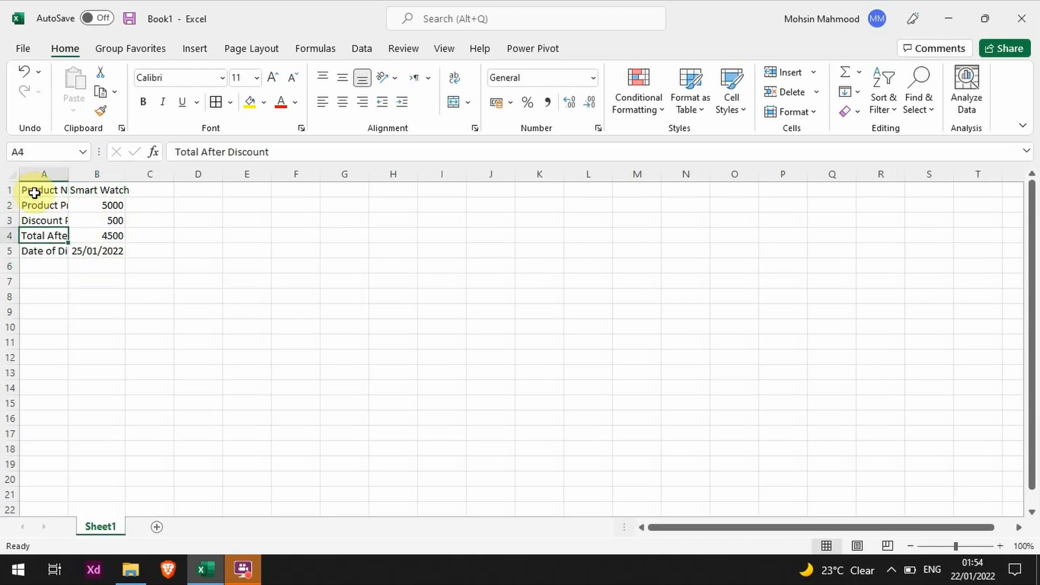
key(Up)
click(47, 202)
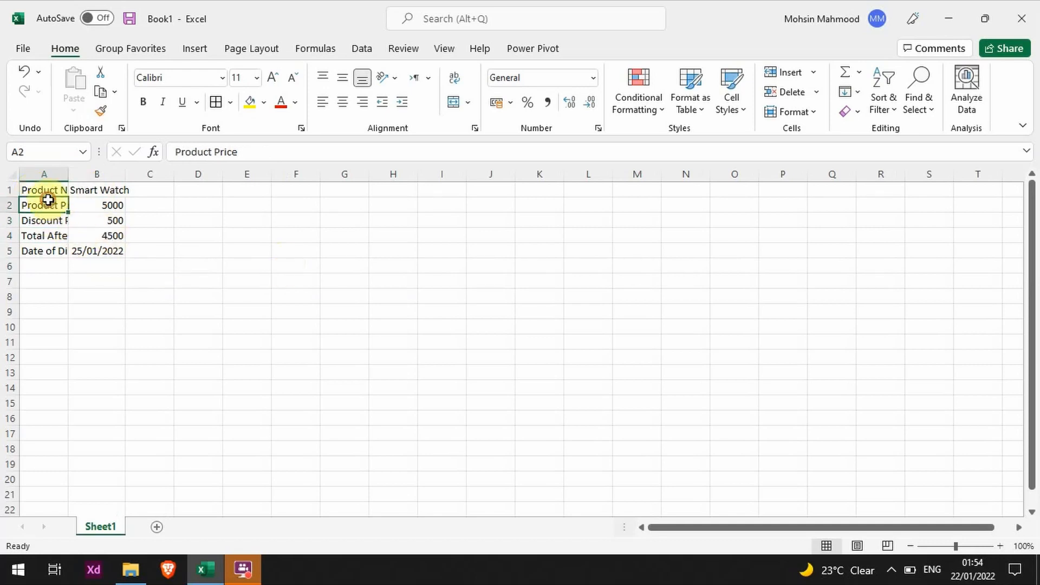
click(55, 224)
click(47, 263)
click(47, 249)
click(47, 223)
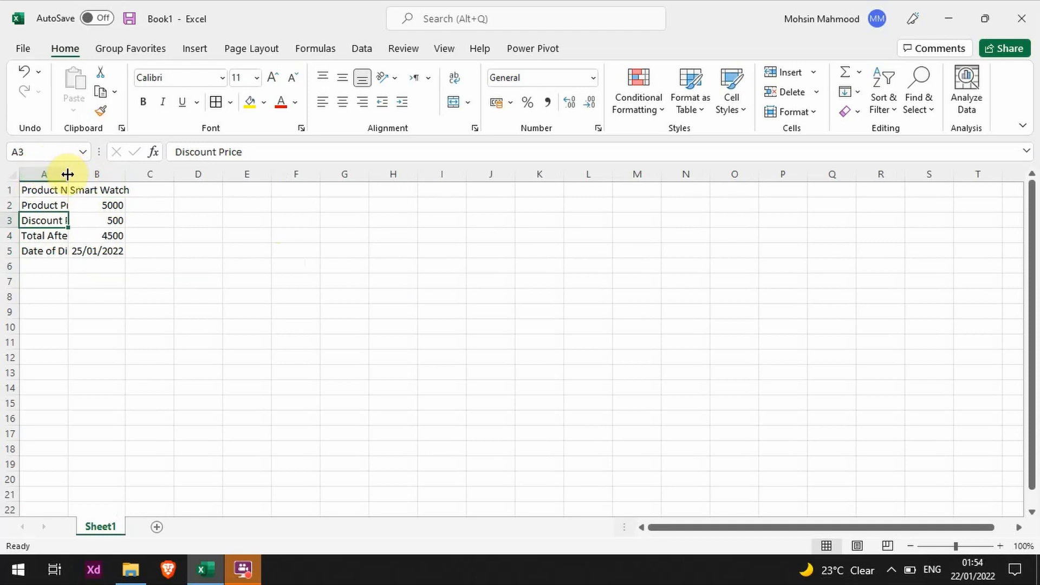
- Widen column A and auto-fit the widths of columns A and B to their contents
drag(67, 173, 103, 174)
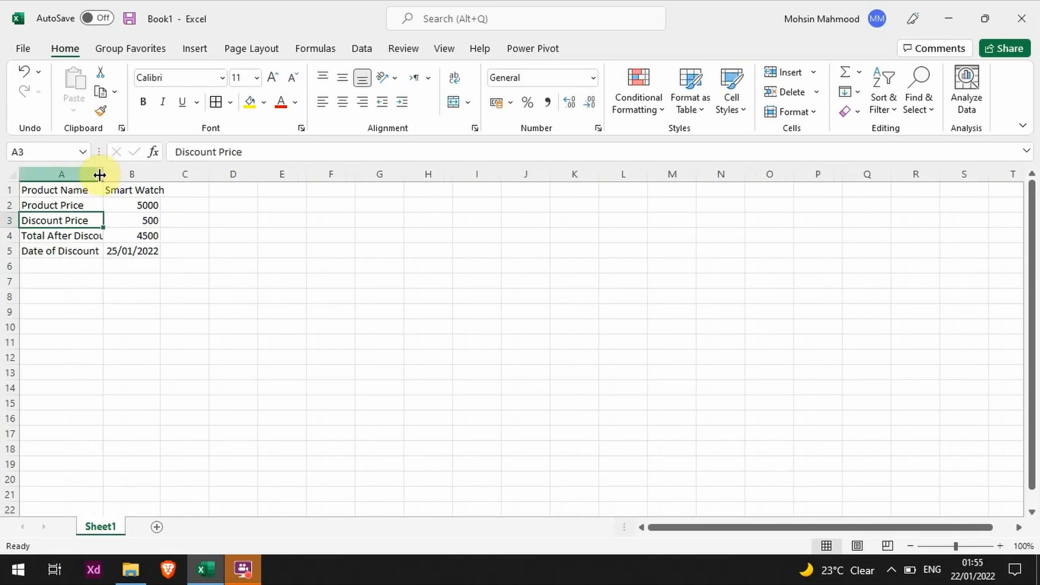
click(53, 235)
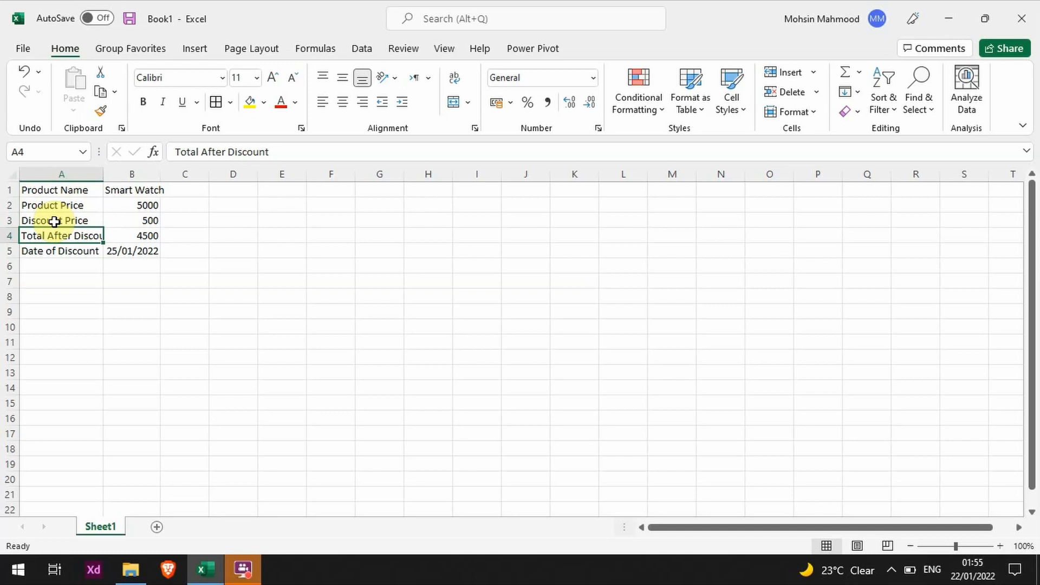
double_click(101, 174)
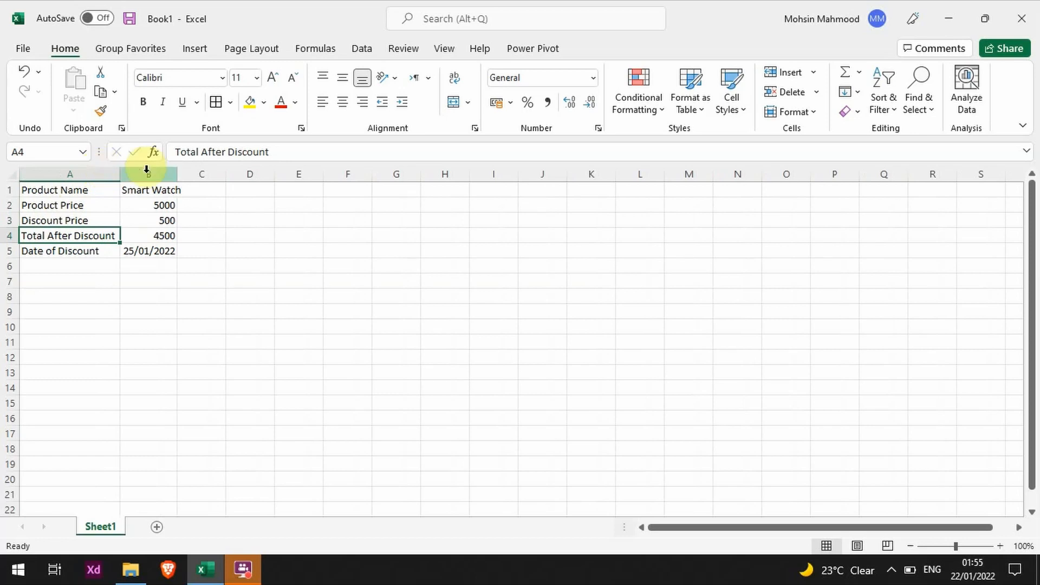
double_click(176, 174)
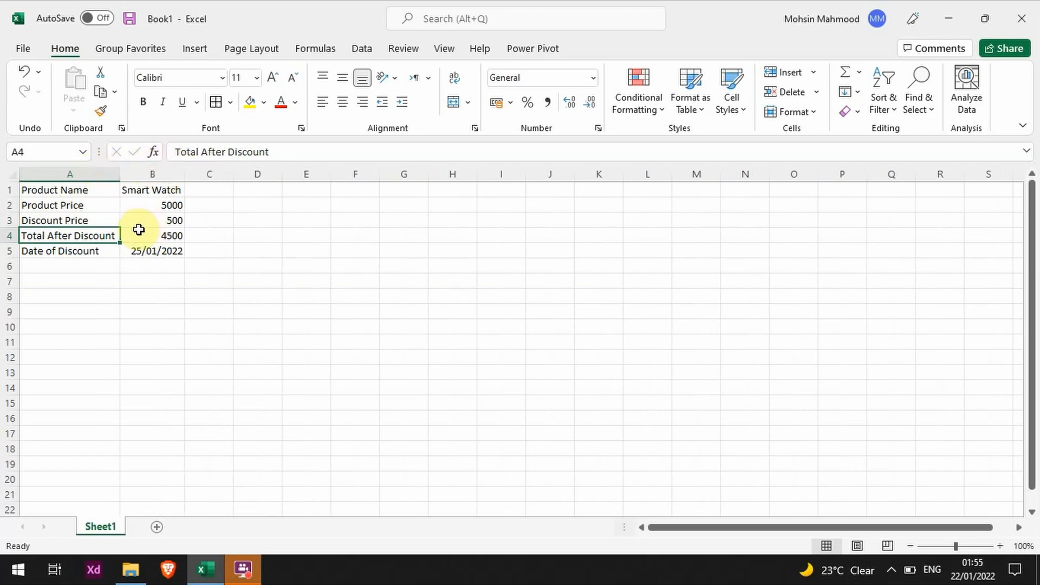
- Compare the displayed values in column B and the Product Price label with the actual contents of each cell
key(Up)
key(Up)
key(Up)
key(Right)
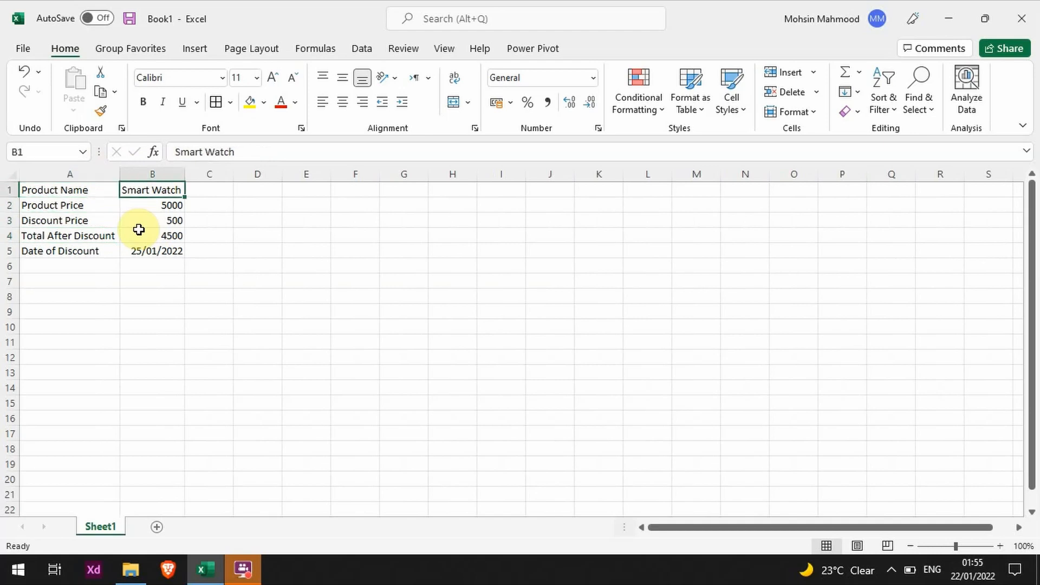
key(Down)
key(Down)
key(Down)
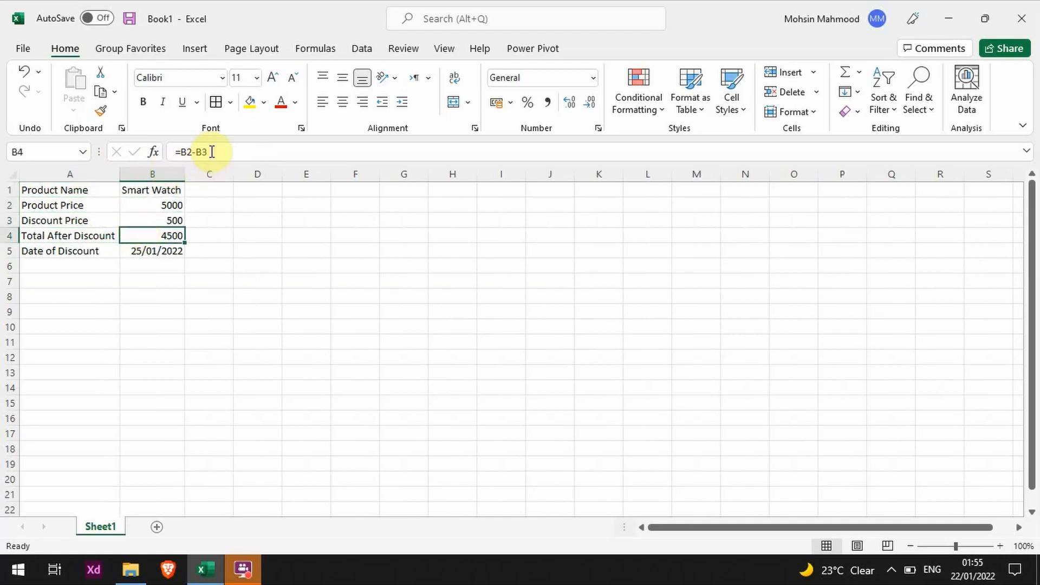
key(Up)
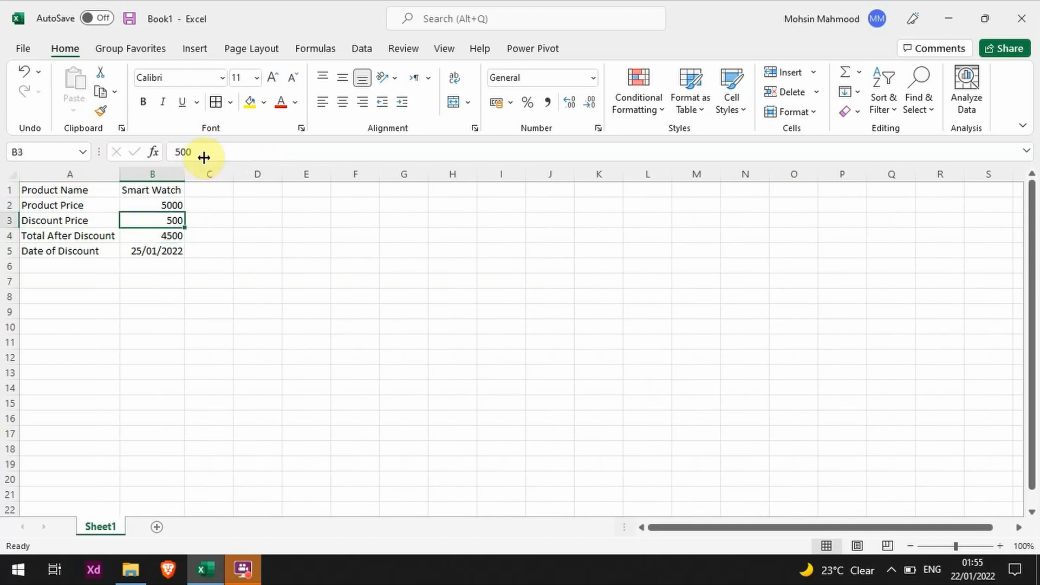
click(144, 190)
click(151, 205)
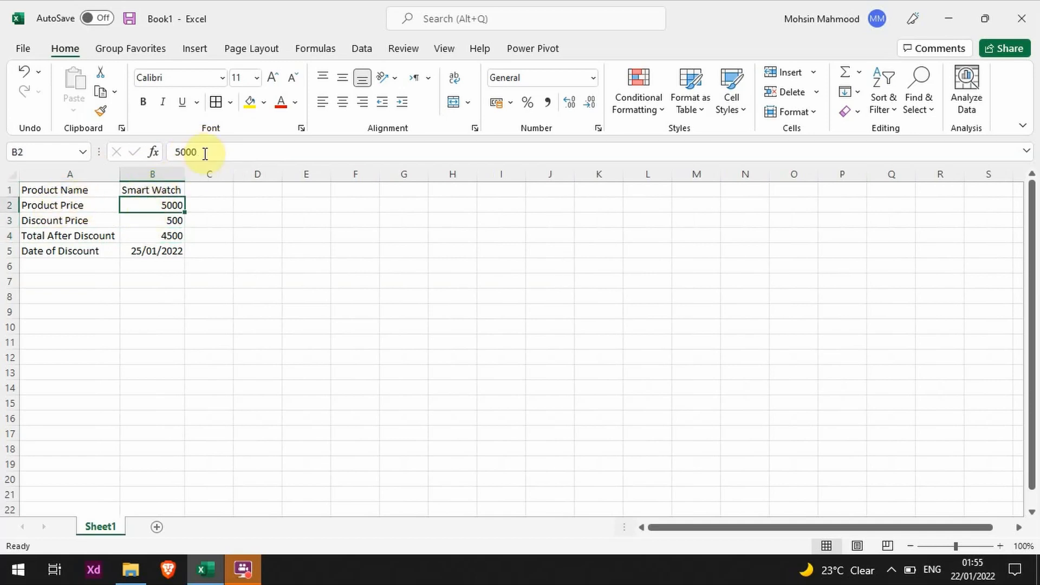
click(95, 198)
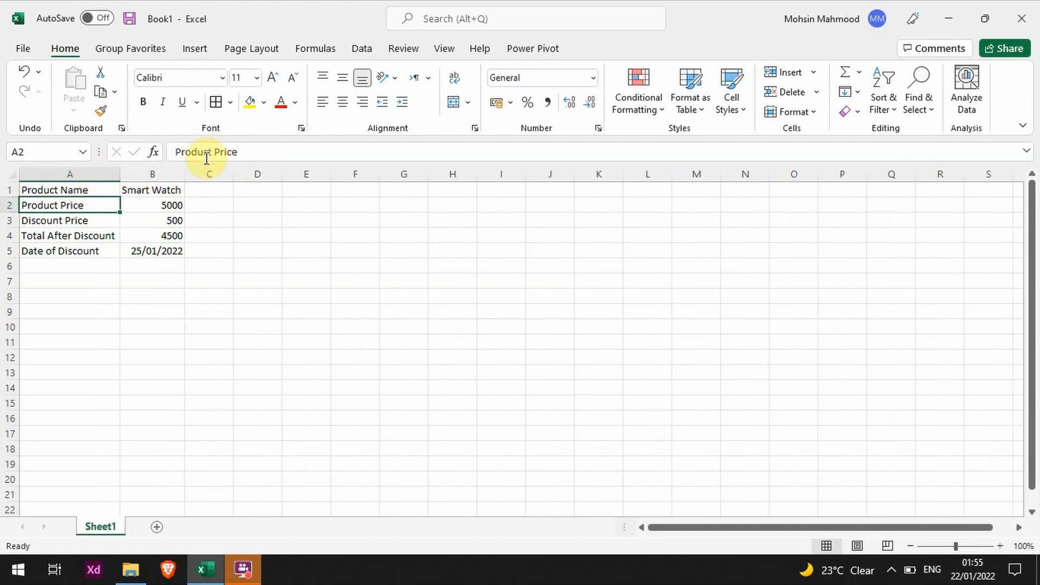
click(151, 248)
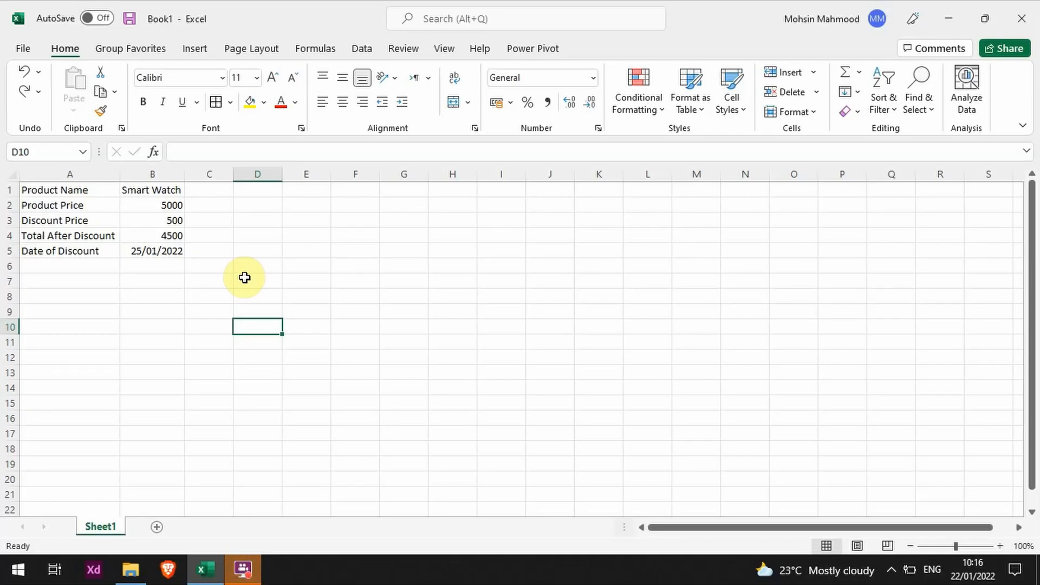
key(Up)
key(Up)
key(Left)
key(Left)
key(Up)
key(Up)
key(Left)
key(Up)
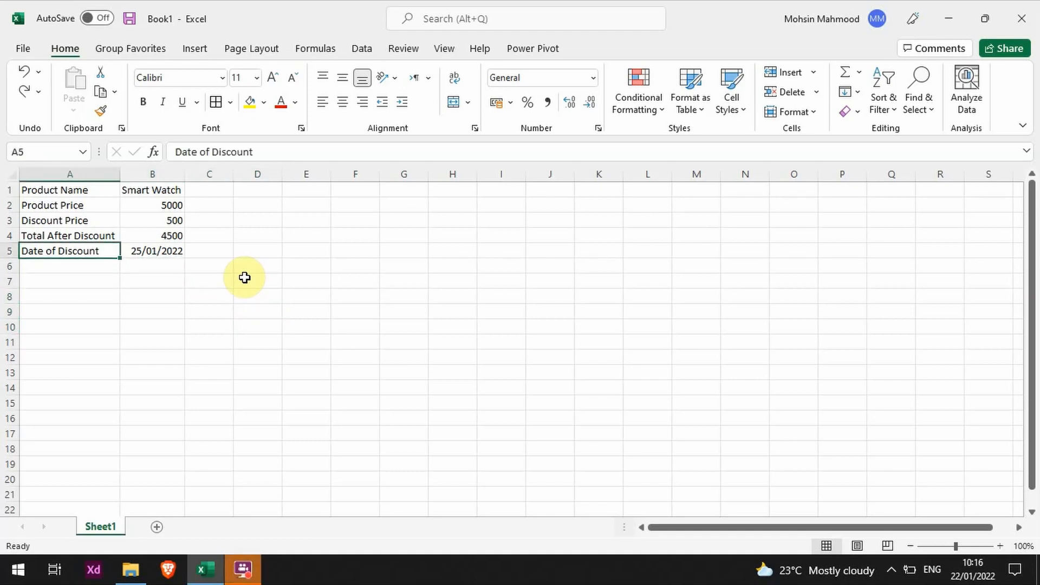
key(Up)
key(Up)
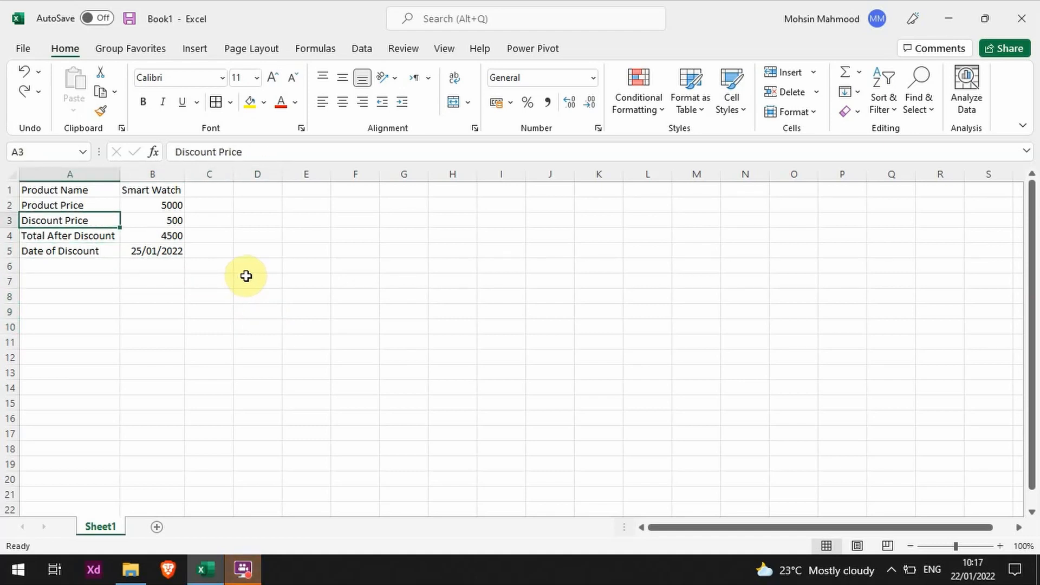
- Delete the product price in cell B2 and undo the deletion
click(144, 204)
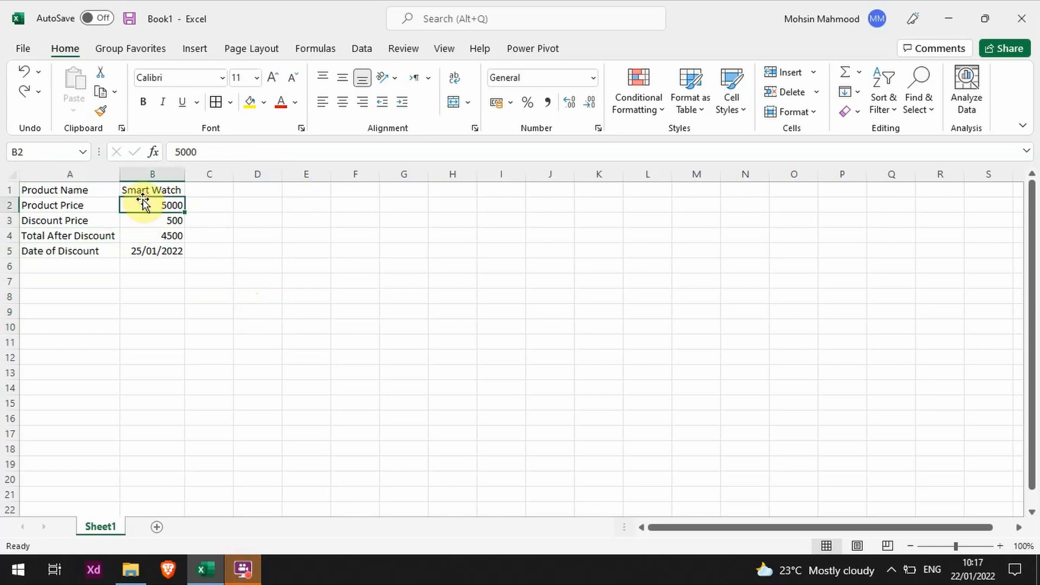
key(Delete)
key(ctrl+z)
- Delete the contents of the whole table in A1:B5 at once and undo the deletion
drag(149, 190, 21, 254)
key(Delete)
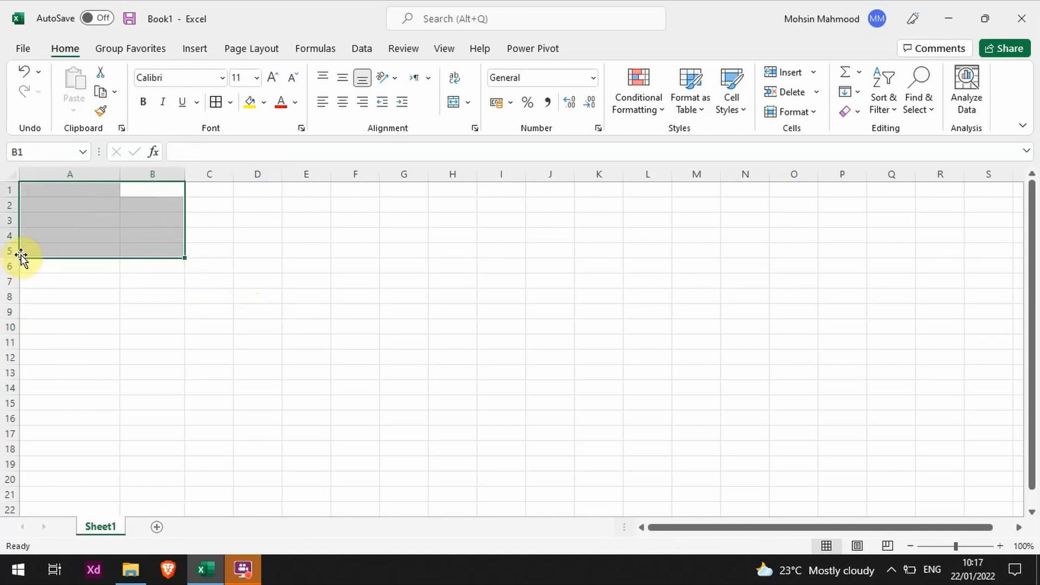
key(ctrl+z)
- Use Clear Contents on the Product Price label in cell A2 and undo the change
click(108, 204)
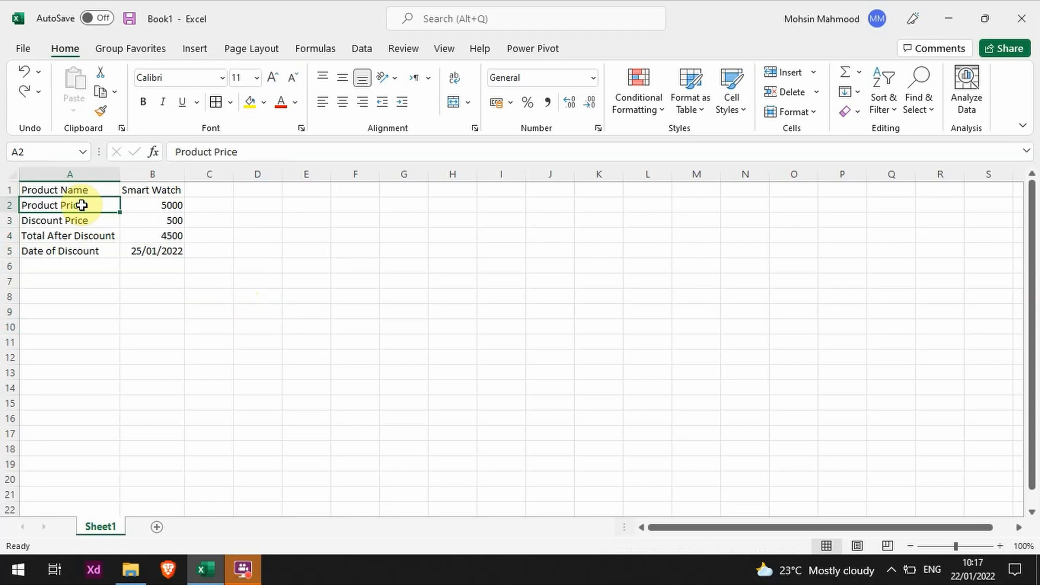
right_click(81, 205)
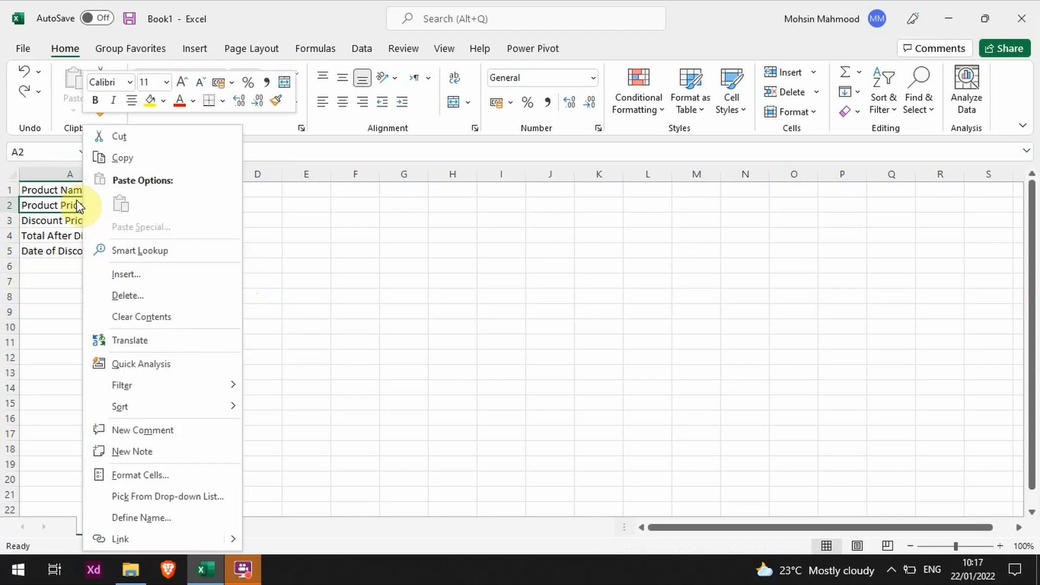
click(144, 317)
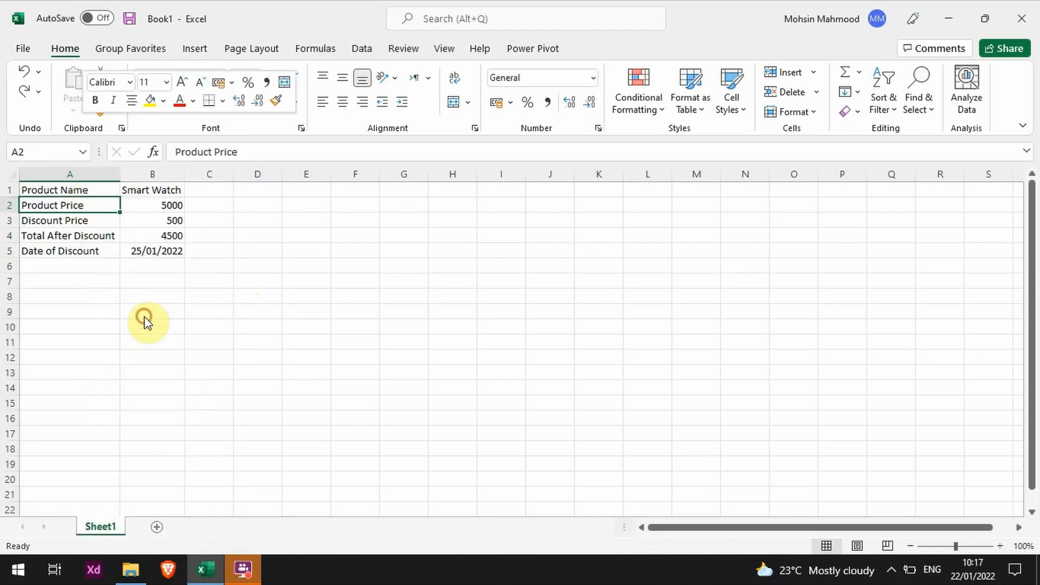
key(ctrl+z)
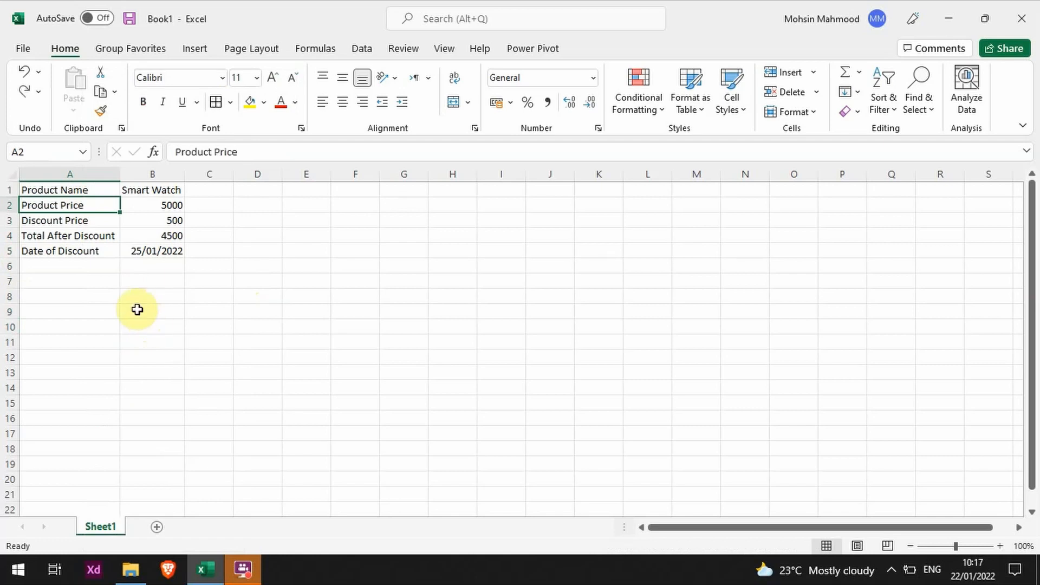
- Apply the Clear command's Clear Contents option to the discount price in cell B3 and undo it
click(158, 220)
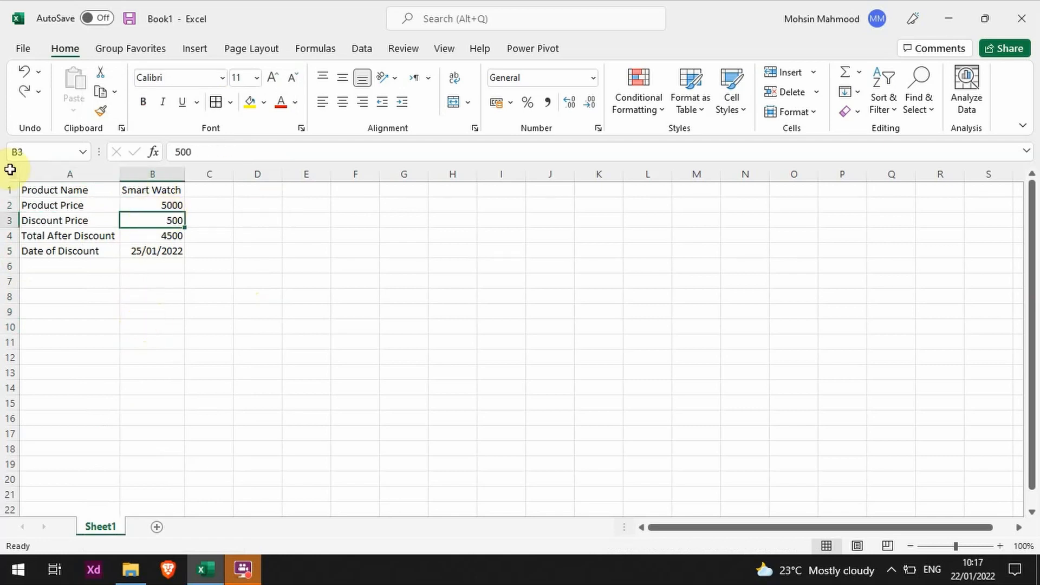
click(853, 115)
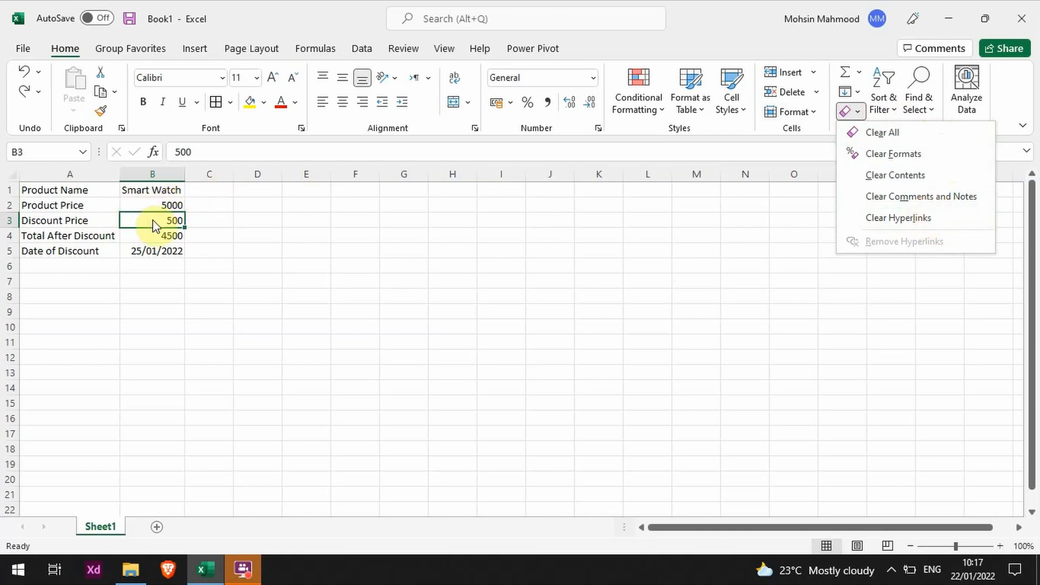
click(914, 176)
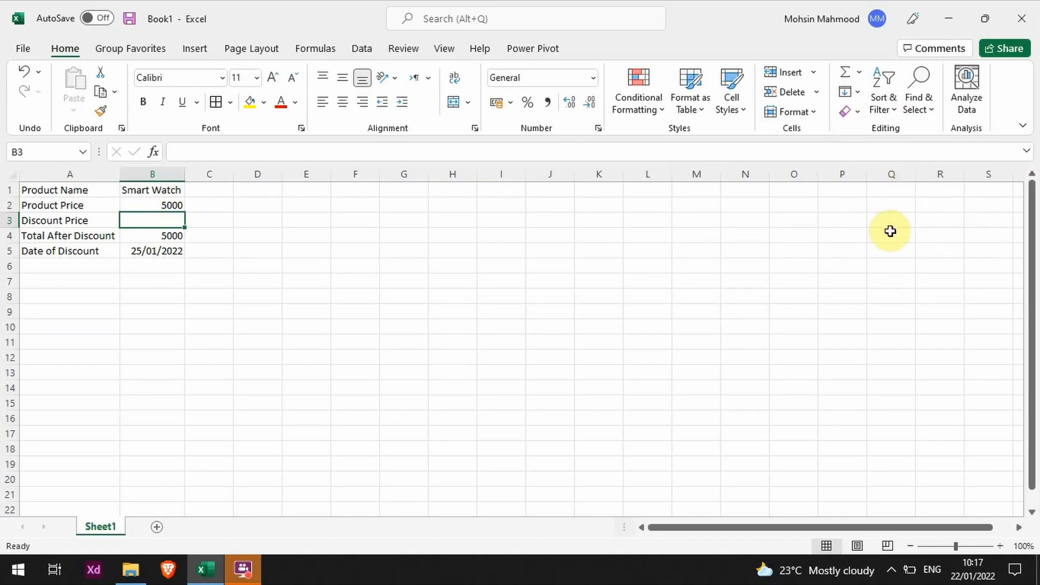
key(ctrl+z)
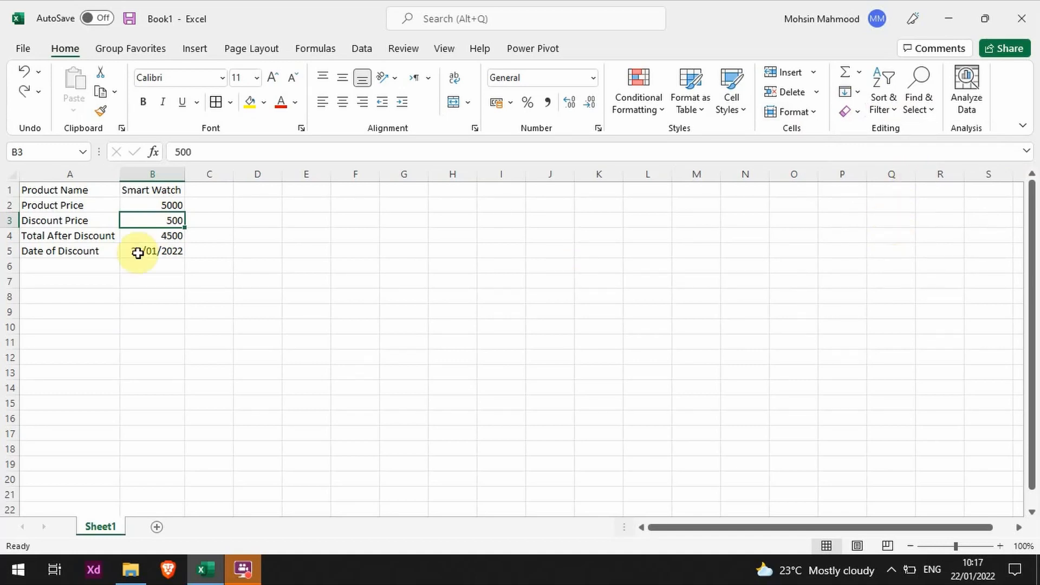
- Apply borders to all cells of the price table in A1:B5
drag(165, 252, 63, 191)
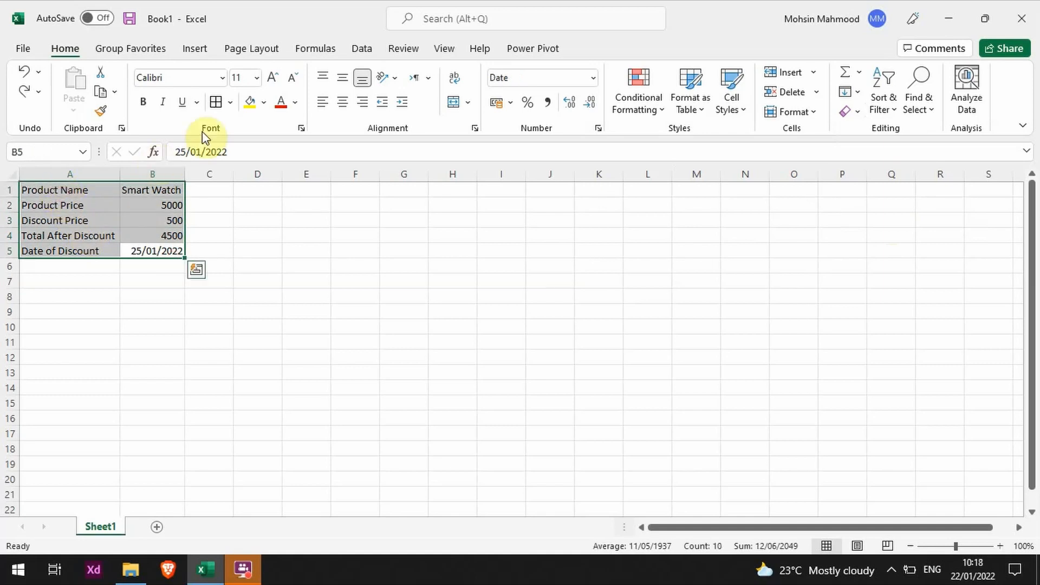
click(215, 104)
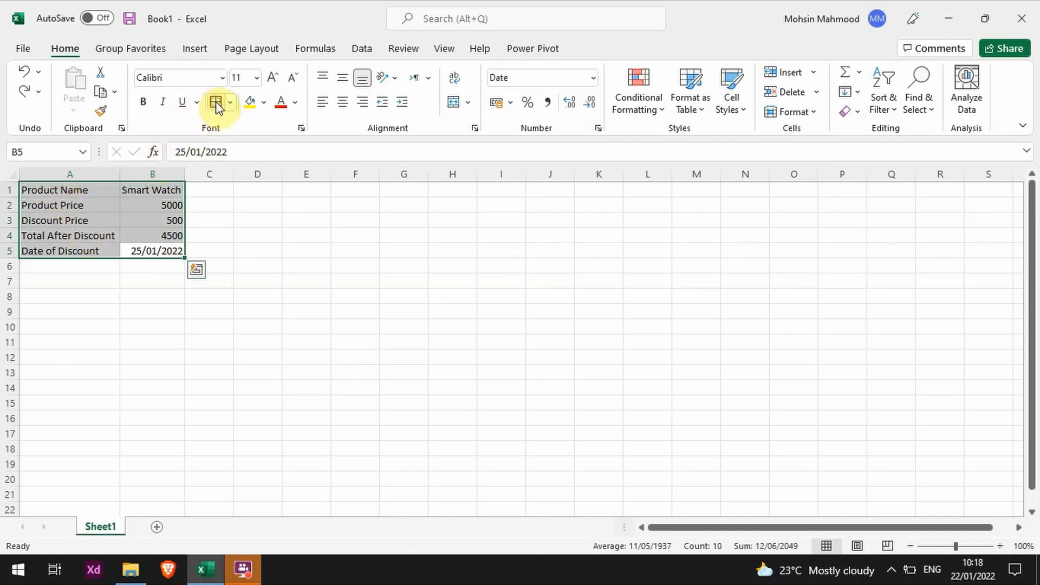
click(99, 238)
- Fill the label cells A2:A5 with yellow
drag(86, 250, 130, 188)
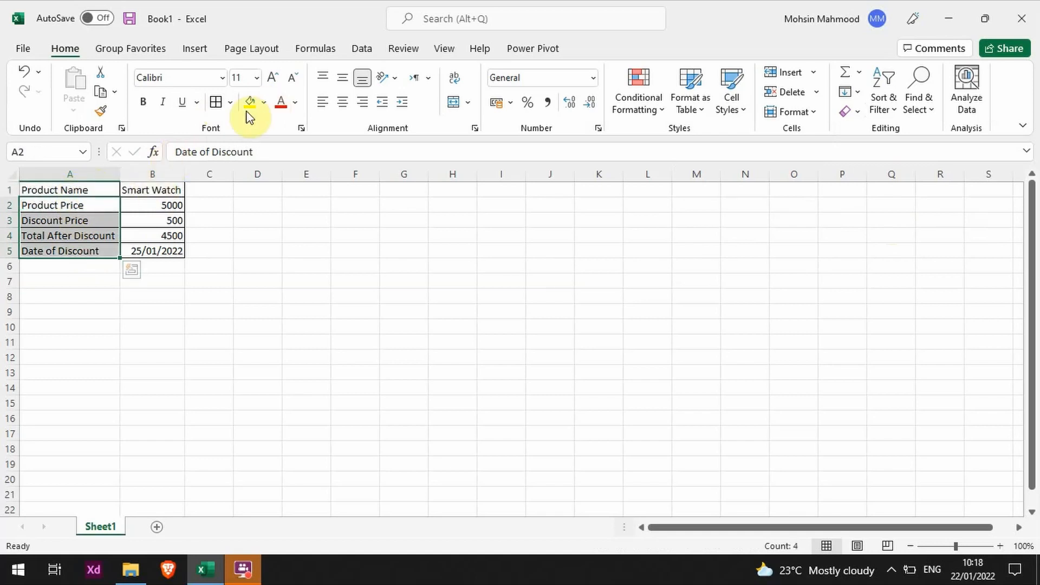
key(ctrl)
click(259, 100)
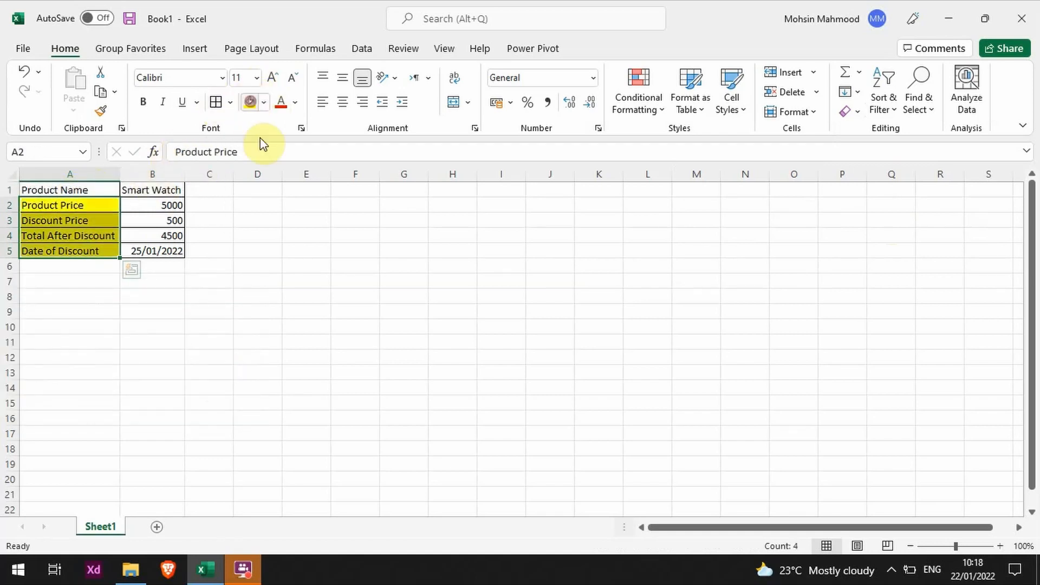
click(255, 209)
- Make the Product Name and Smart Watch cells in A1:B1 bold
click(167, 190)
drag(167, 191, 98, 190)
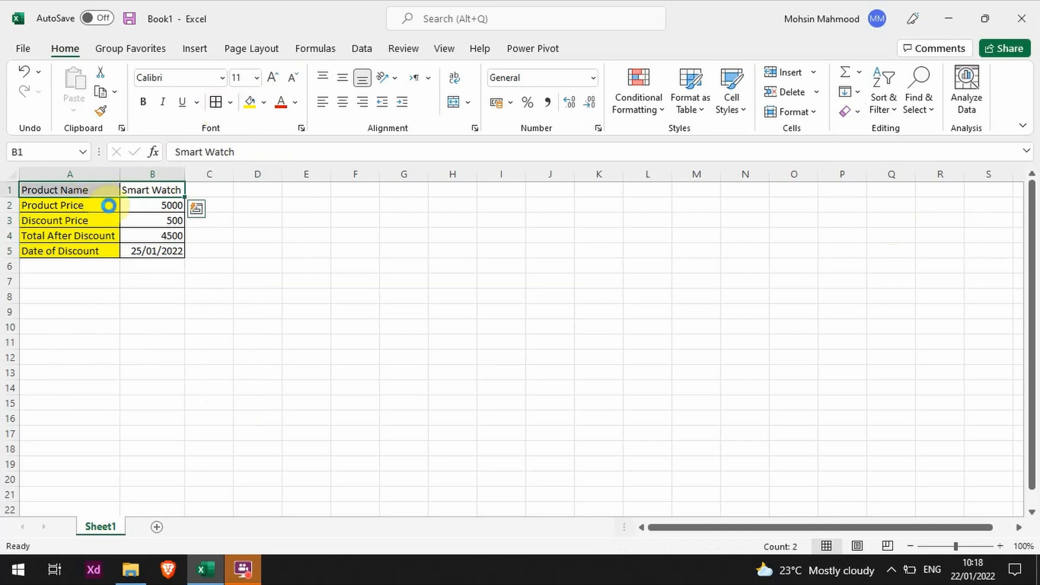
key(ctrl+b)
click(135, 235)
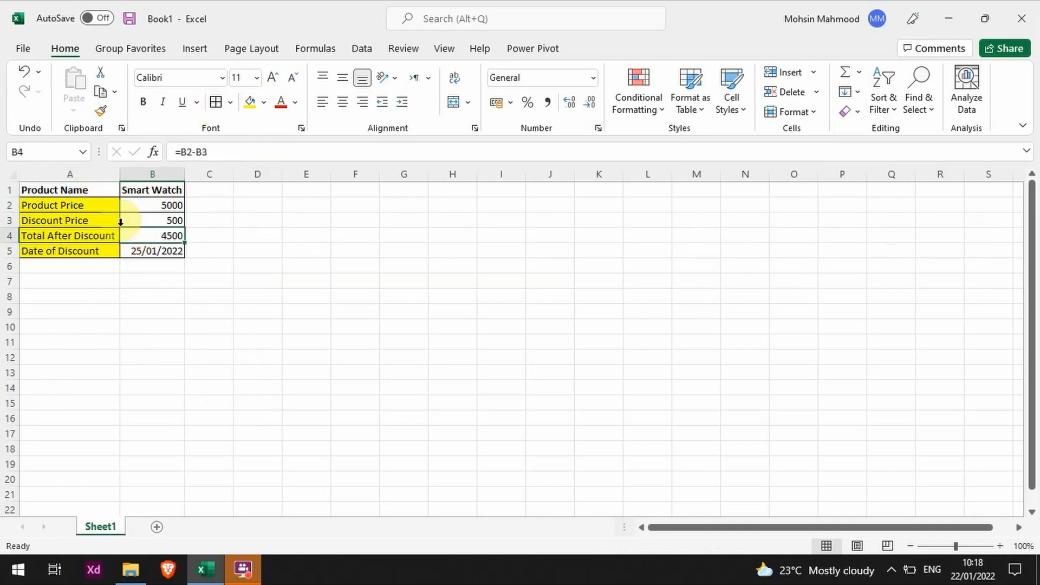
- Apply Clear Contents to the formatted table in A1:B5 so only its data is removed, and undo it
drag(65, 190, 150, 254)
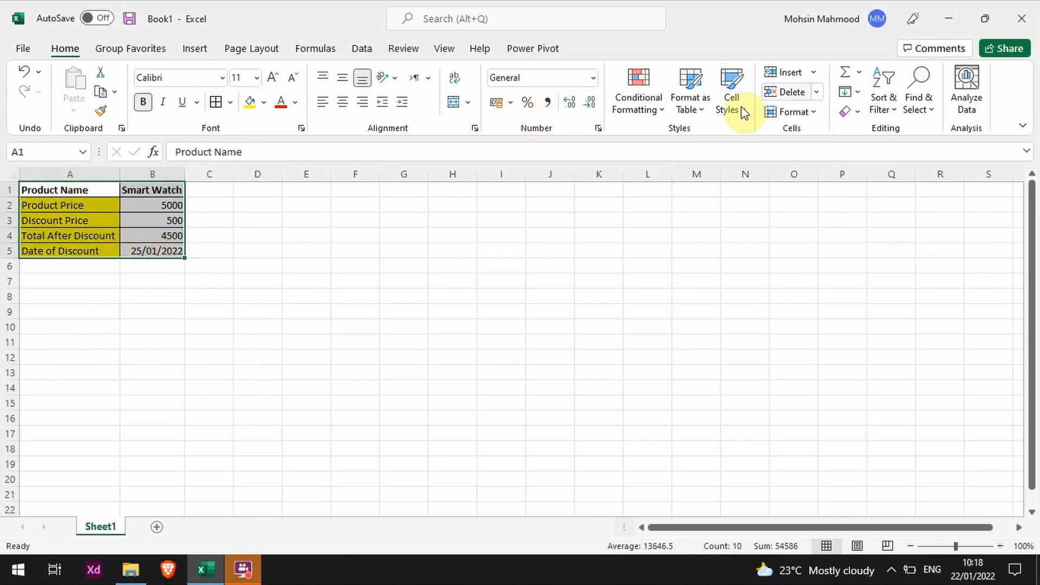
click(849, 112)
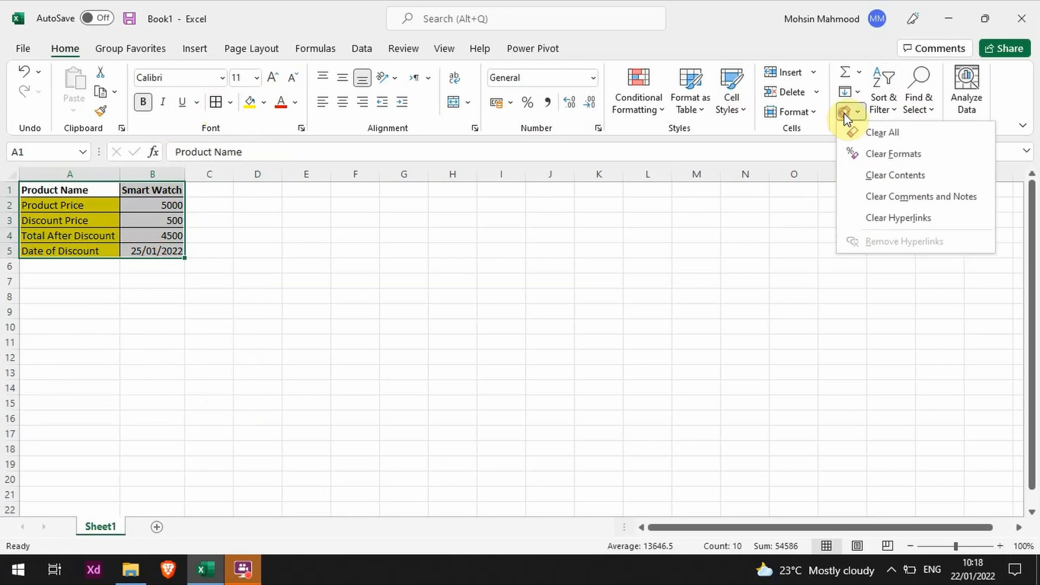
click(934, 176)
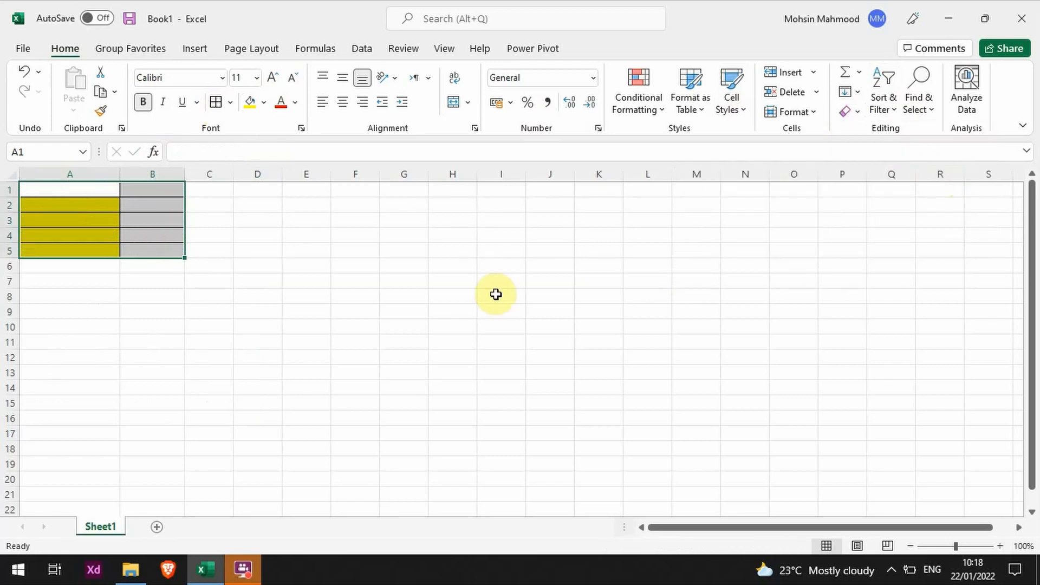
click(345, 265)
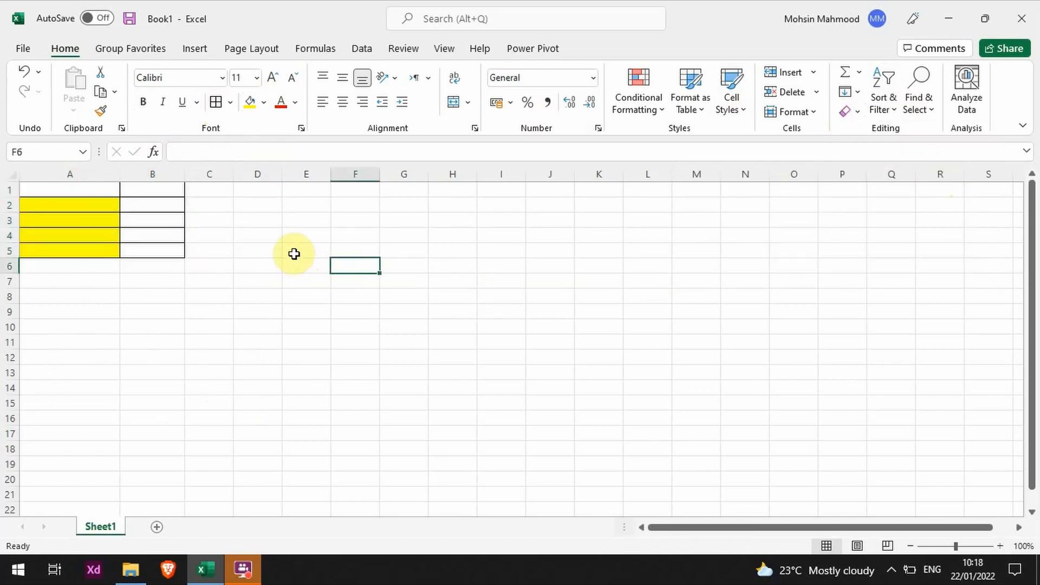
drag(158, 257, 174, 271)
click(269, 263)
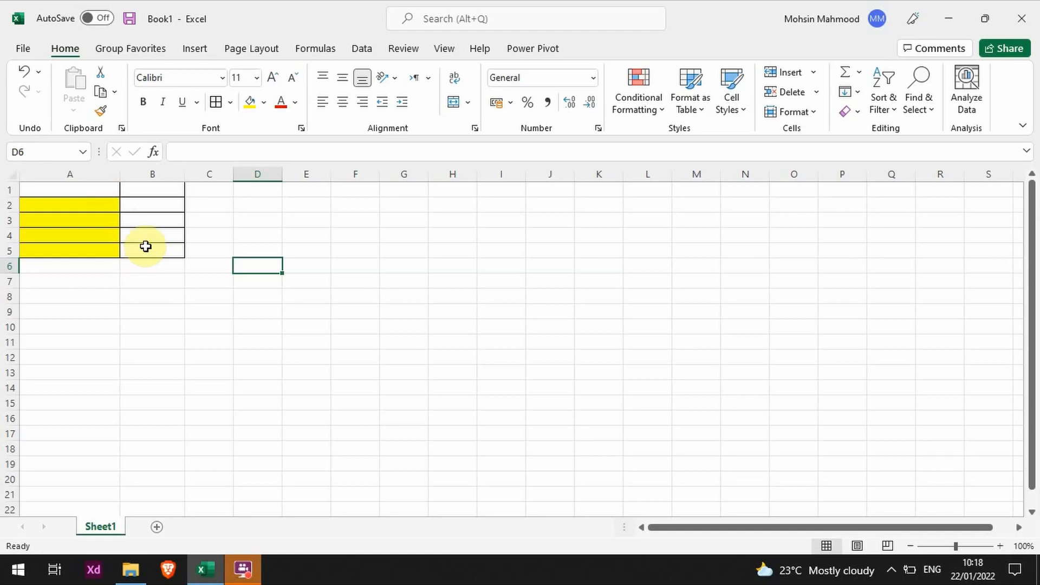
key(ctrl+z)
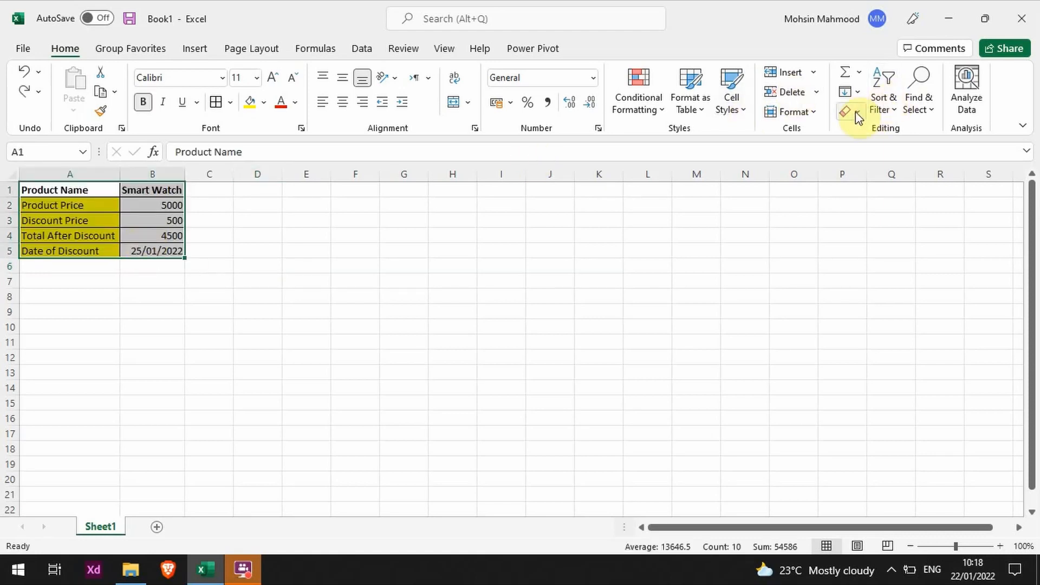
- Apply Clear Formats to the table in A1:B5 so only its formatting is removed, and undo it
click(856, 112)
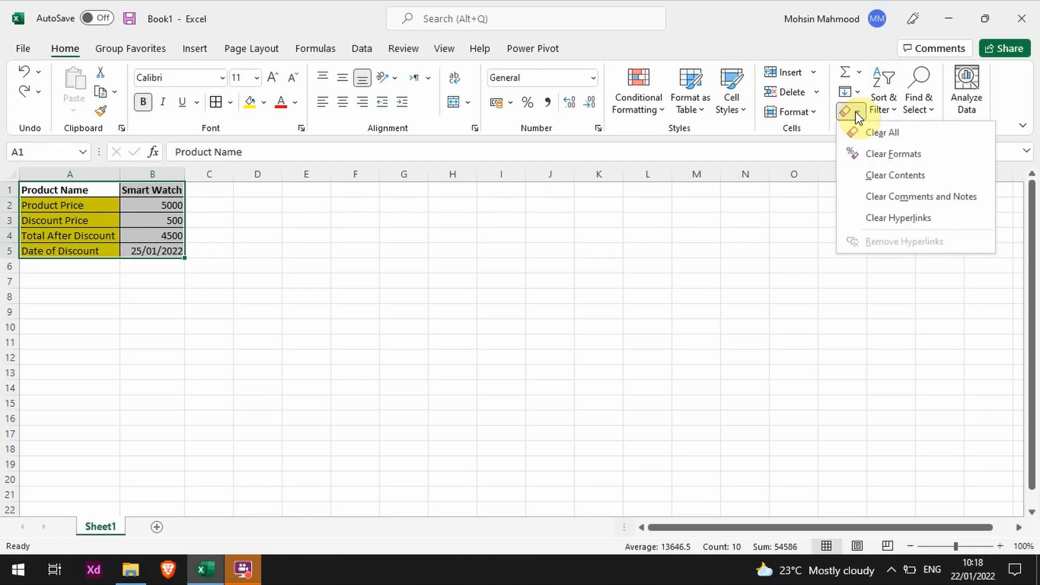
click(929, 157)
click(422, 252)
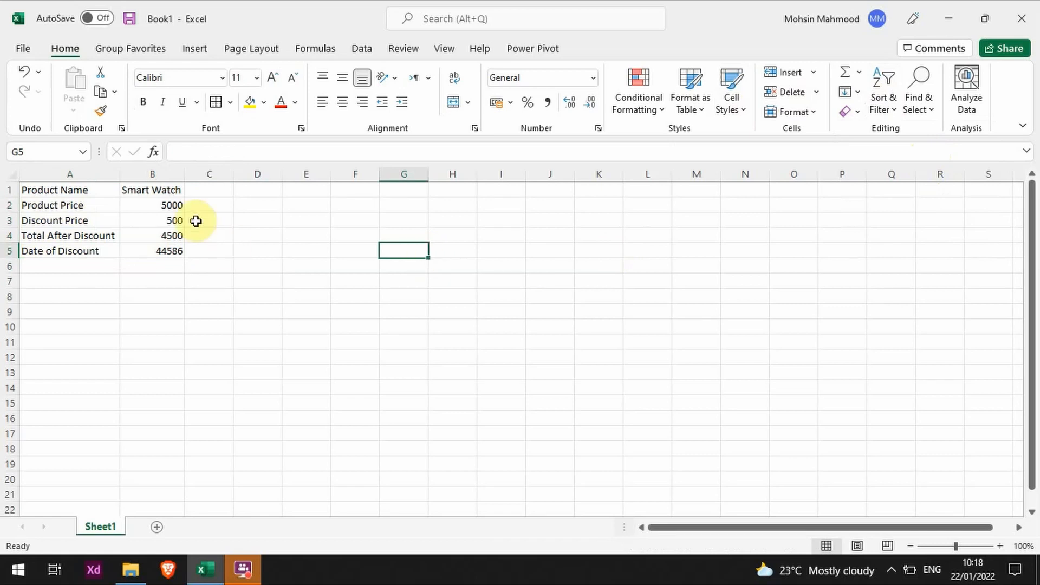
drag(162, 190, 52, 253)
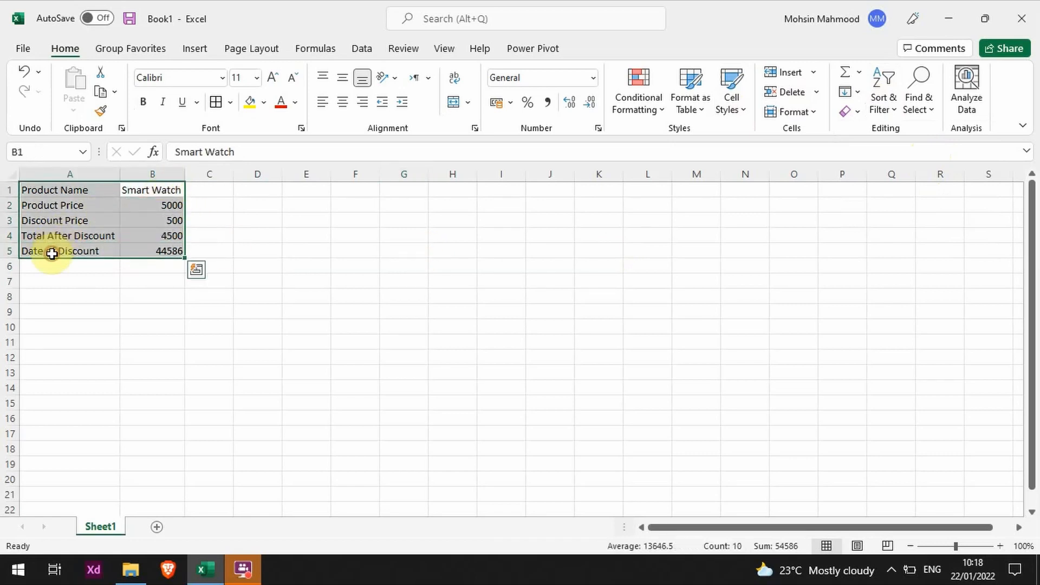
click(72, 297)
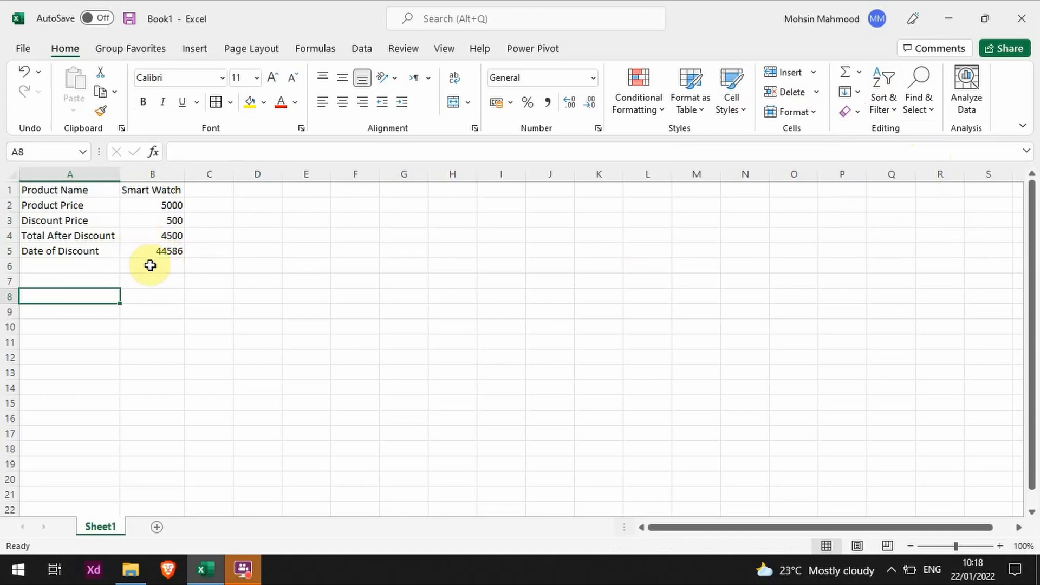
key(ctrl+z)
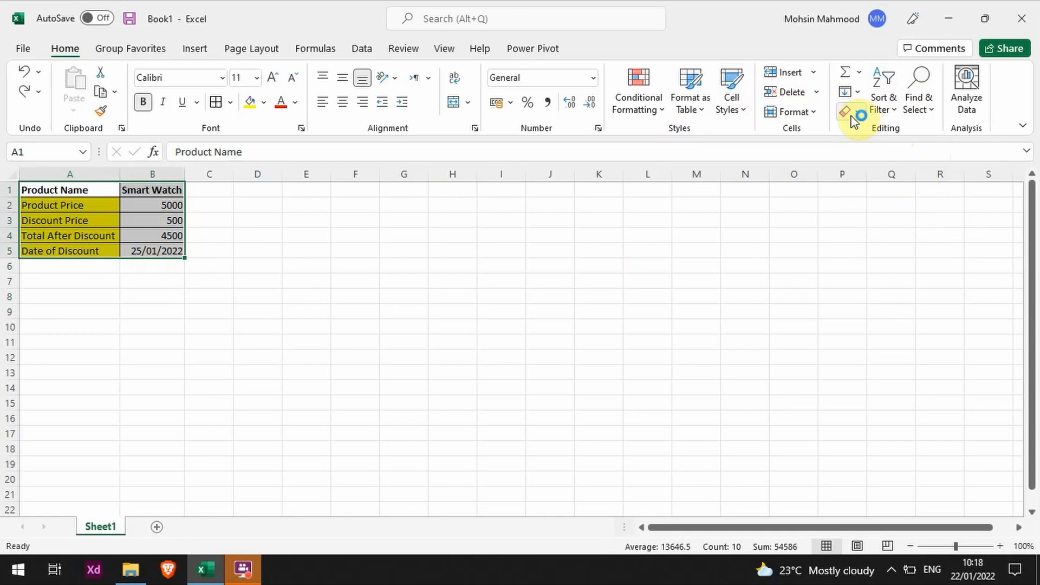
- Apply Clear All to the table in A1:B5 to remove both its data and its formatting
click(858, 114)
click(910, 142)
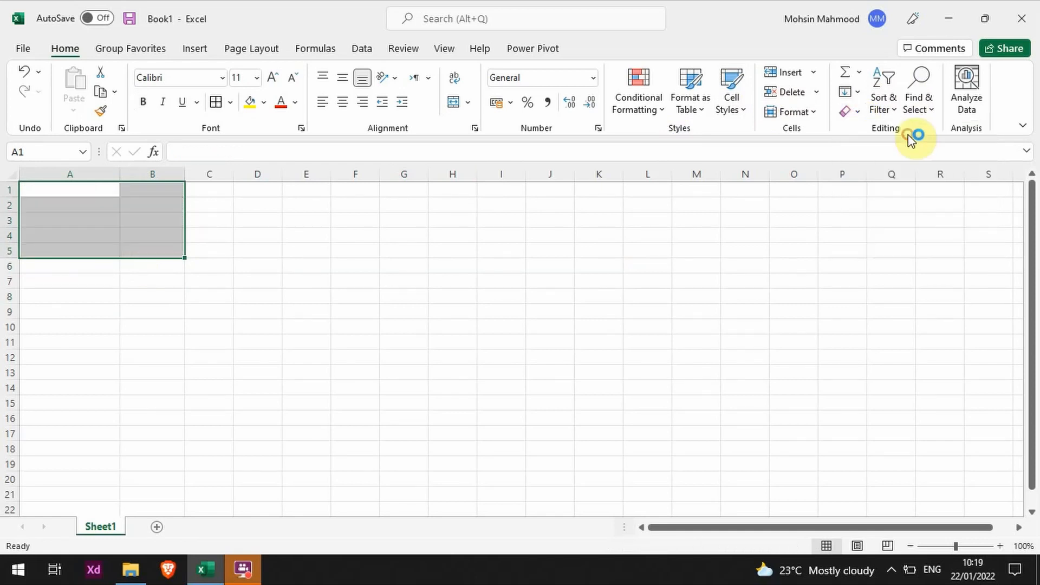
click(288, 237)
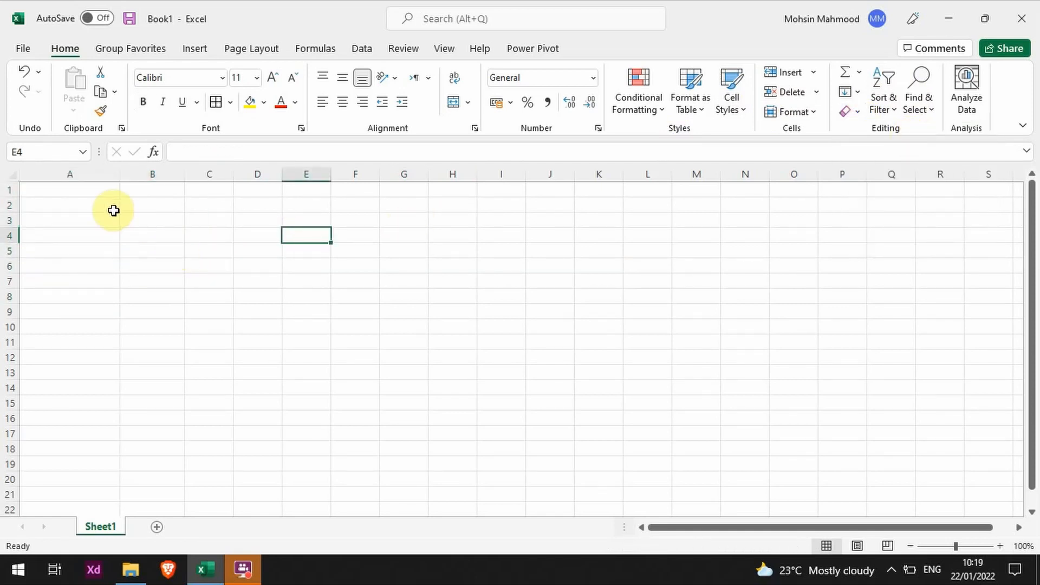
click(170, 249)
click(97, 219)
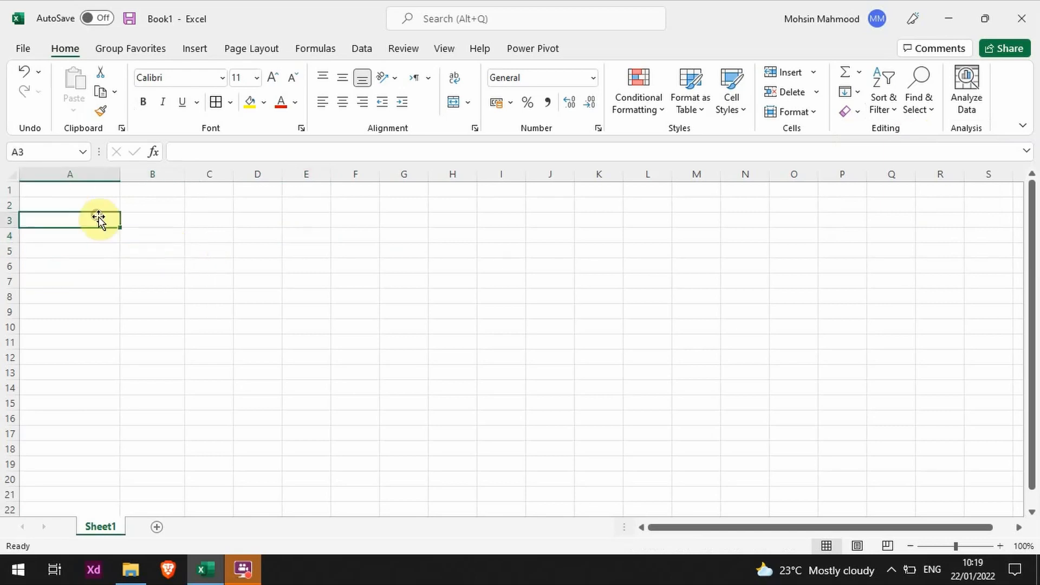
click(93, 198)
click(144, 221)
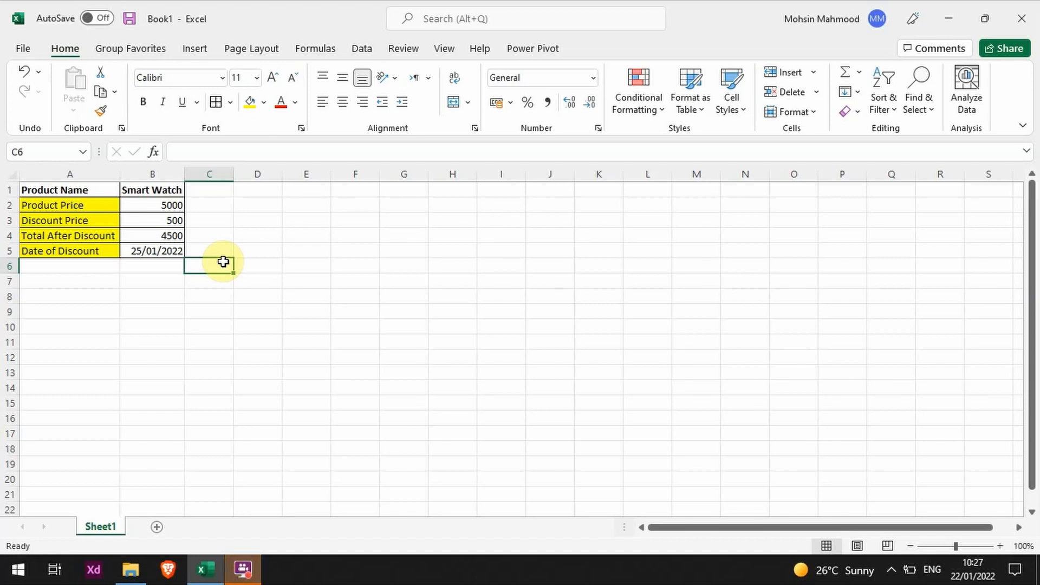
- Examine the Product Price label in A2 and its value in B2 in the formula bar
key(Up)
key(Left)
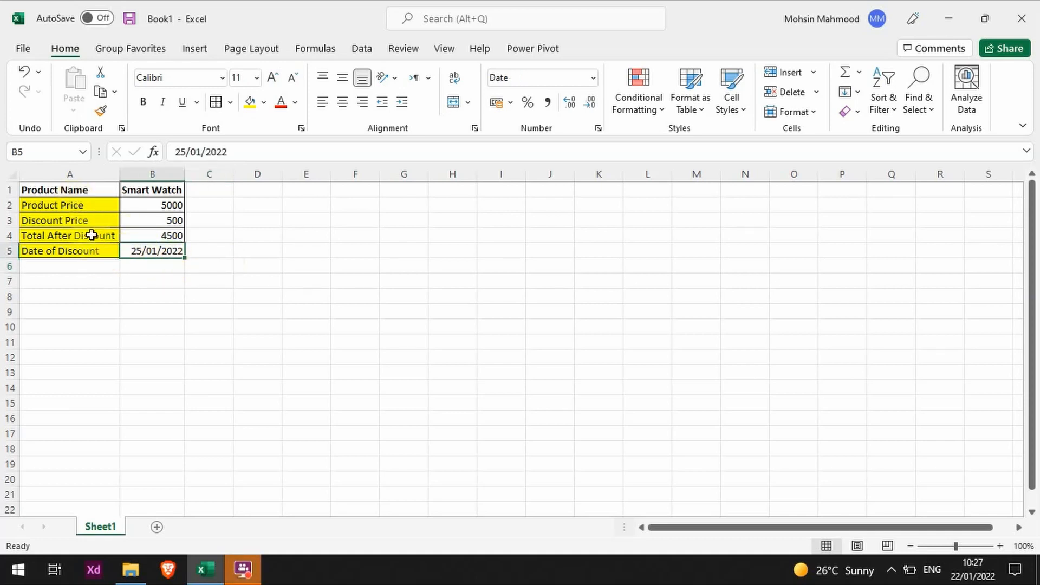
click(88, 210)
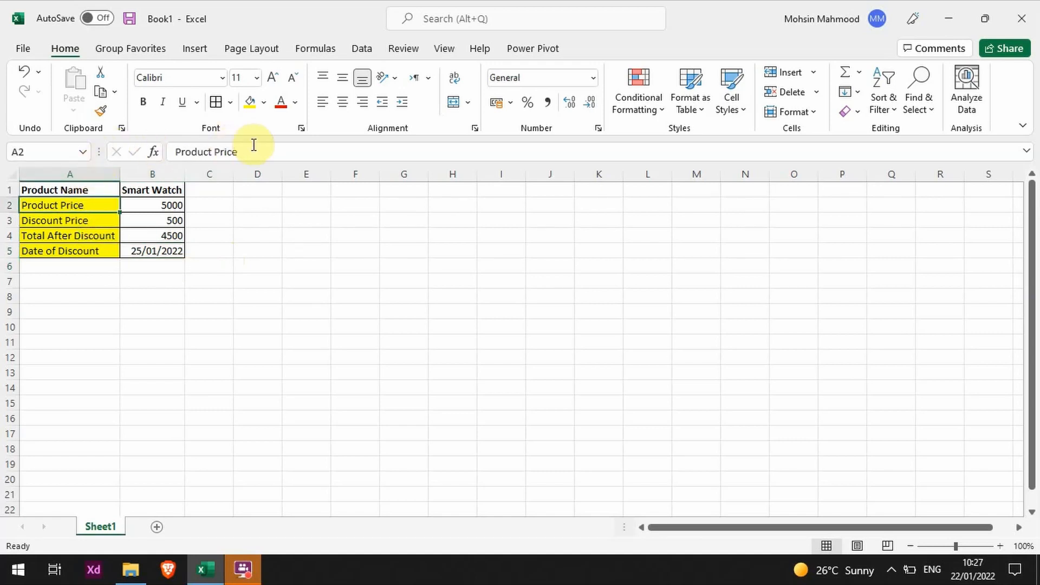
click(158, 200)
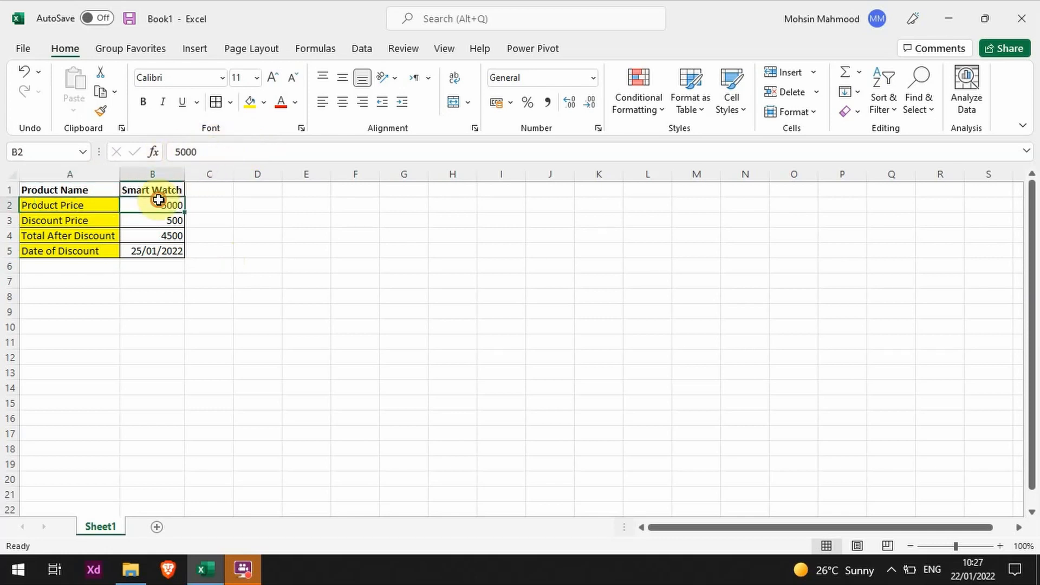
double_click(195, 158)
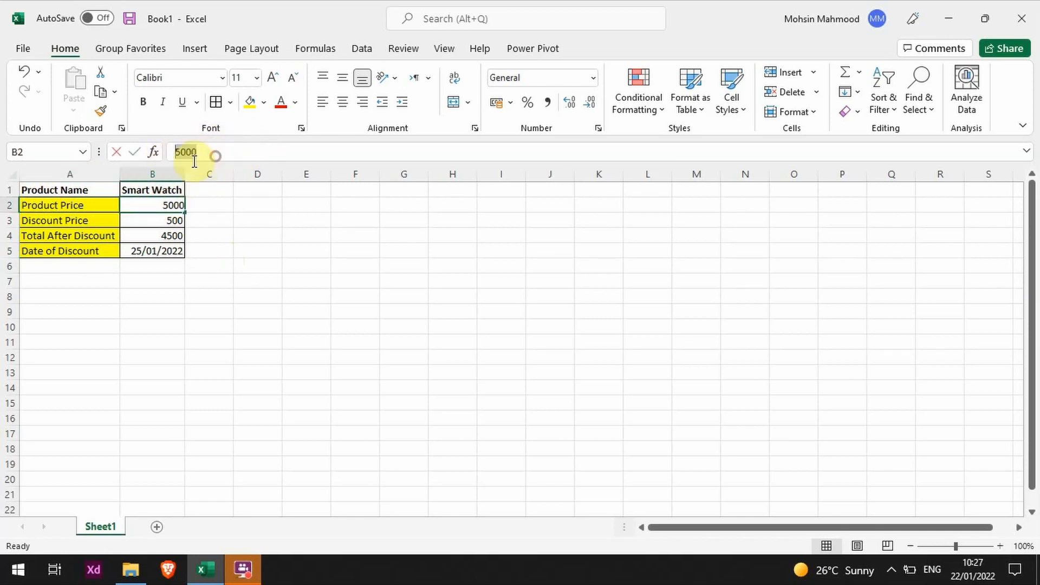
- Shorten the label in cell A2 to "Price" by editing it in the formula bar
click(101, 206)
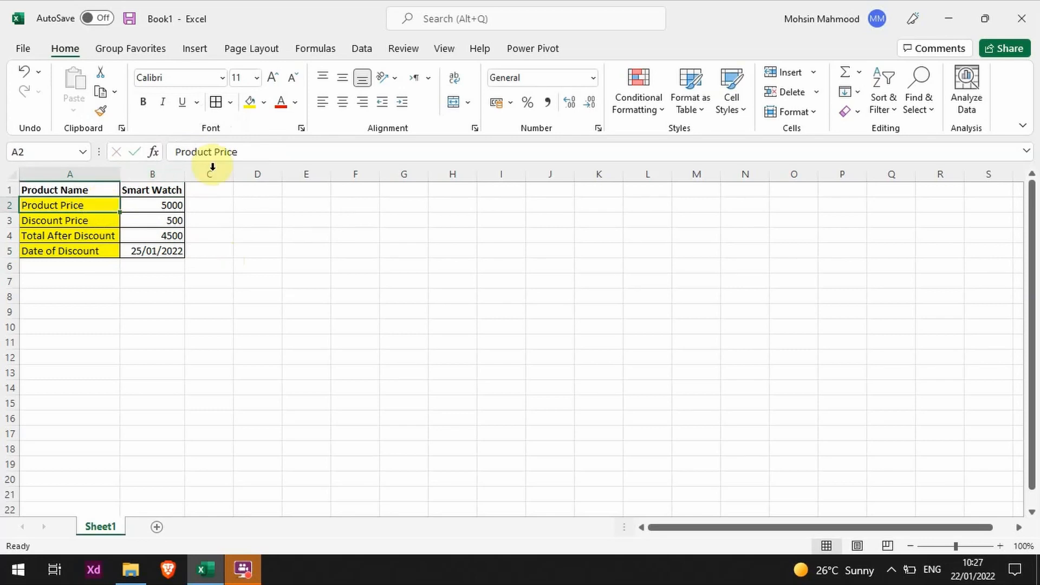
double_click(253, 151)
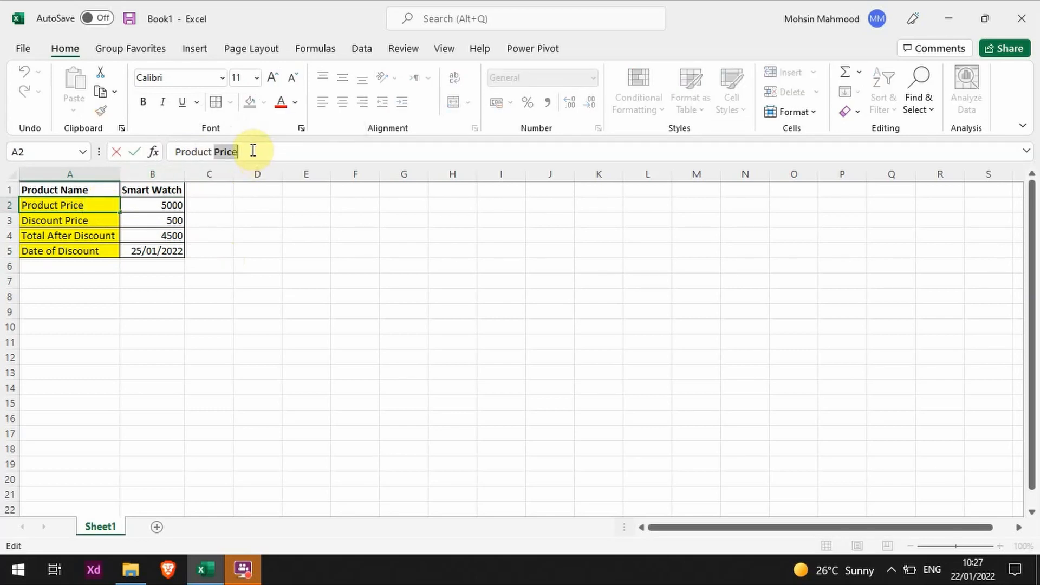
key(ctrl+shift+Left)
key(ctrl+shift+Left)
key(Delete)
key(Return)
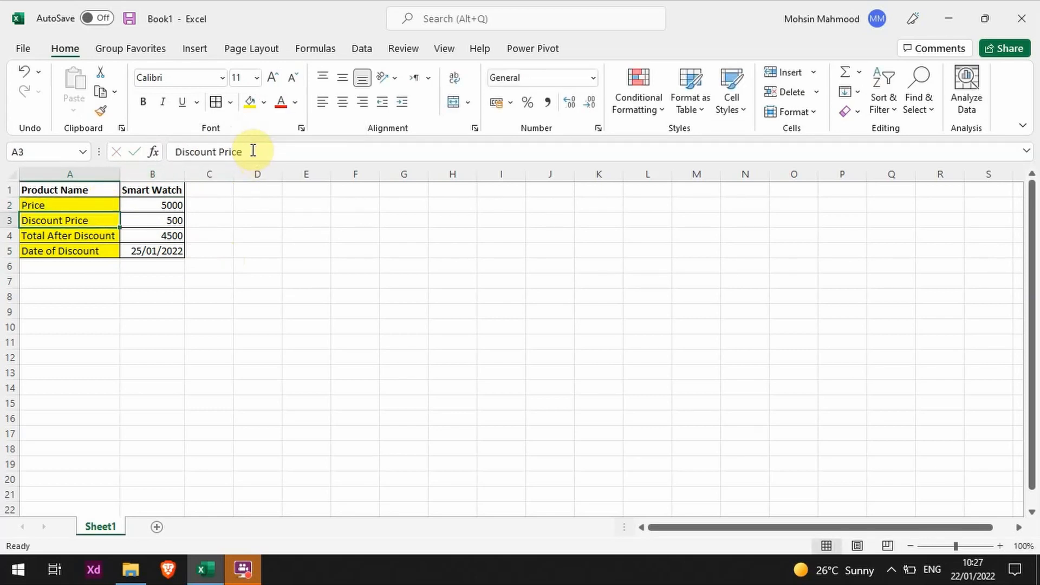
key(Up)
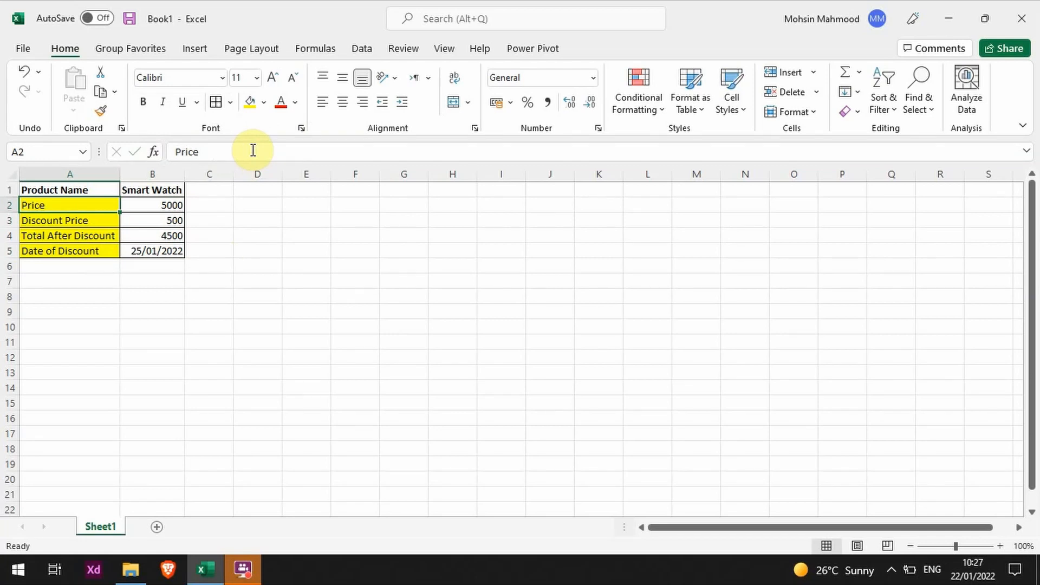
- Edit the label directly in cell A2, adding "Product" so that it reads "Product Price"
double_click(51, 204)
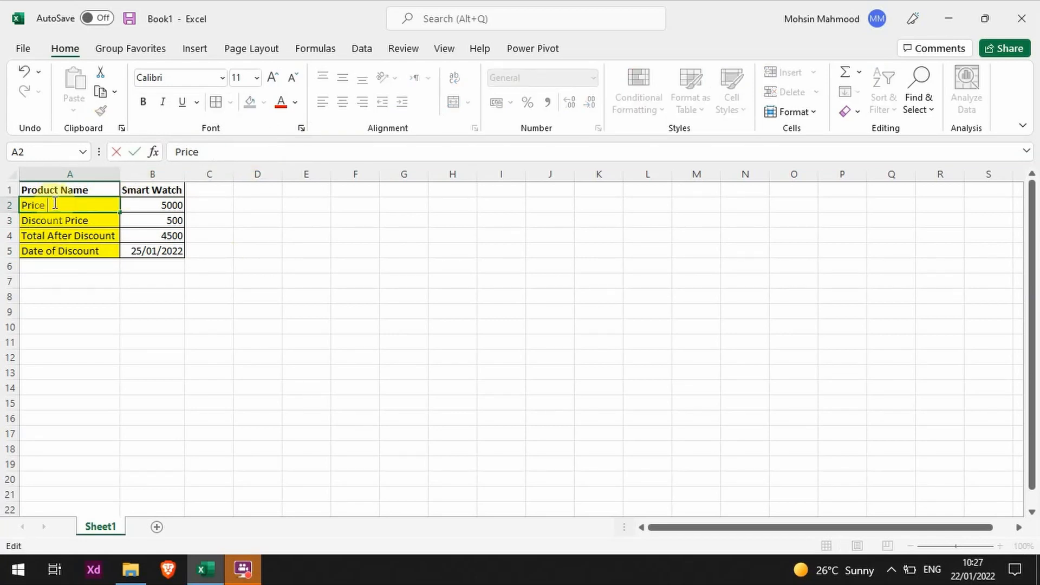
key(Escape)
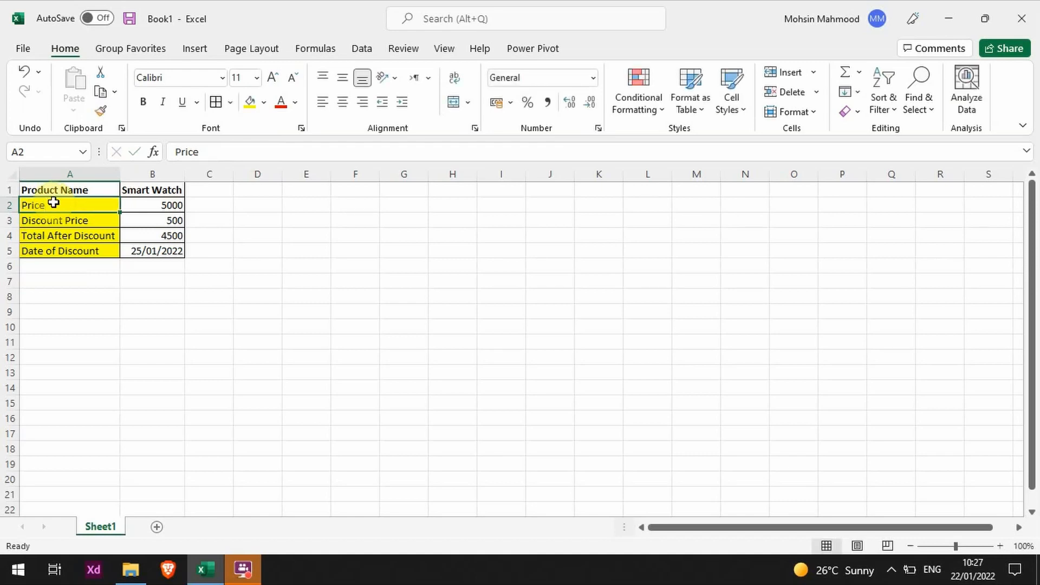
key(Down)
key(Up)
double_click(53, 202)
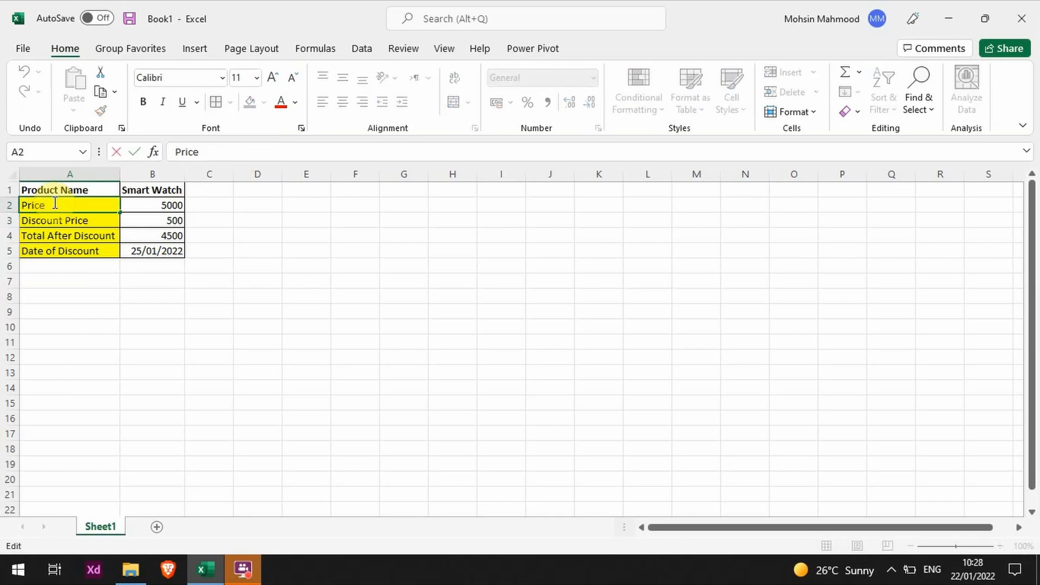
text(Product)
key(Return)
click(53, 202)
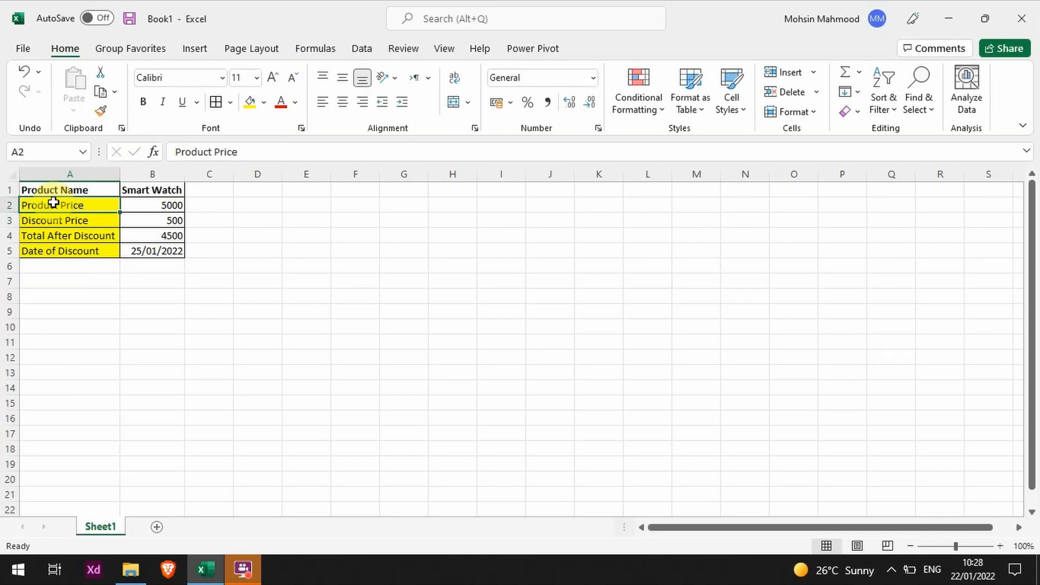
- Try shortening the label in cell A3 to "Price" by deleting its first word, and undo the edit
key(Down)
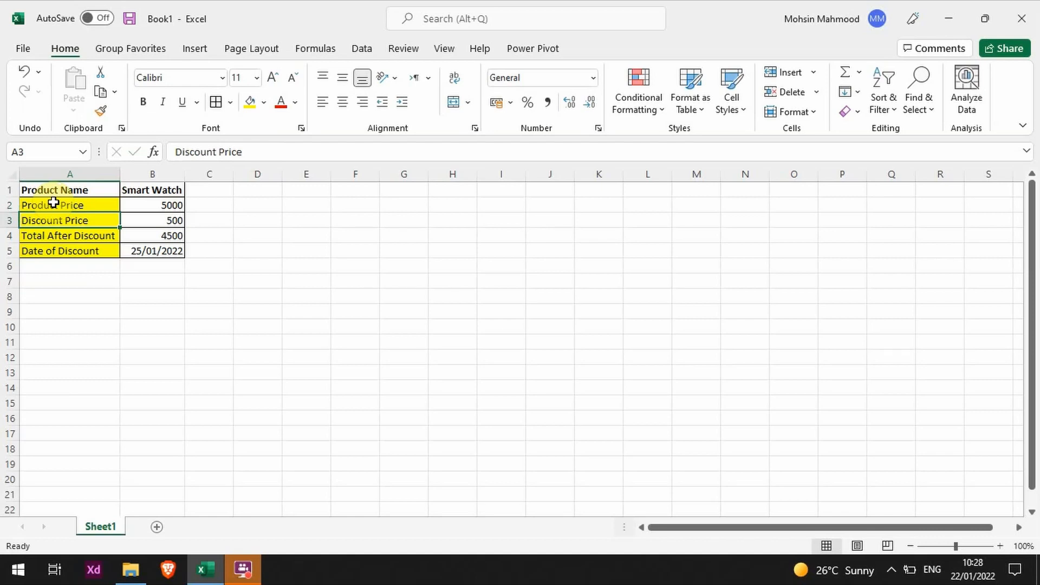
key(F2)
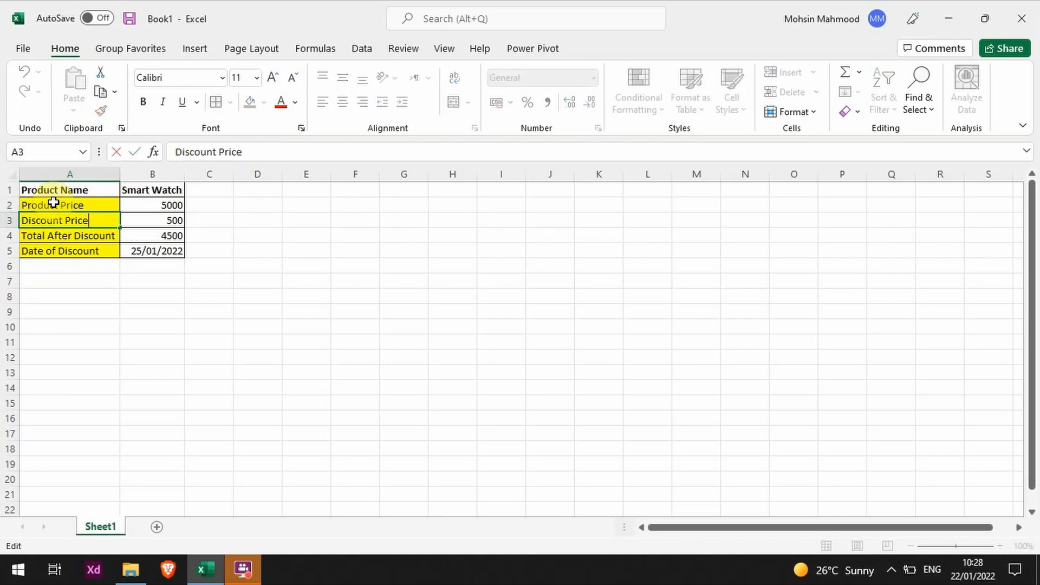
key(Left)
key(ctrl+Left)
key(ctrl+shift+Left)
key(BackSpace)
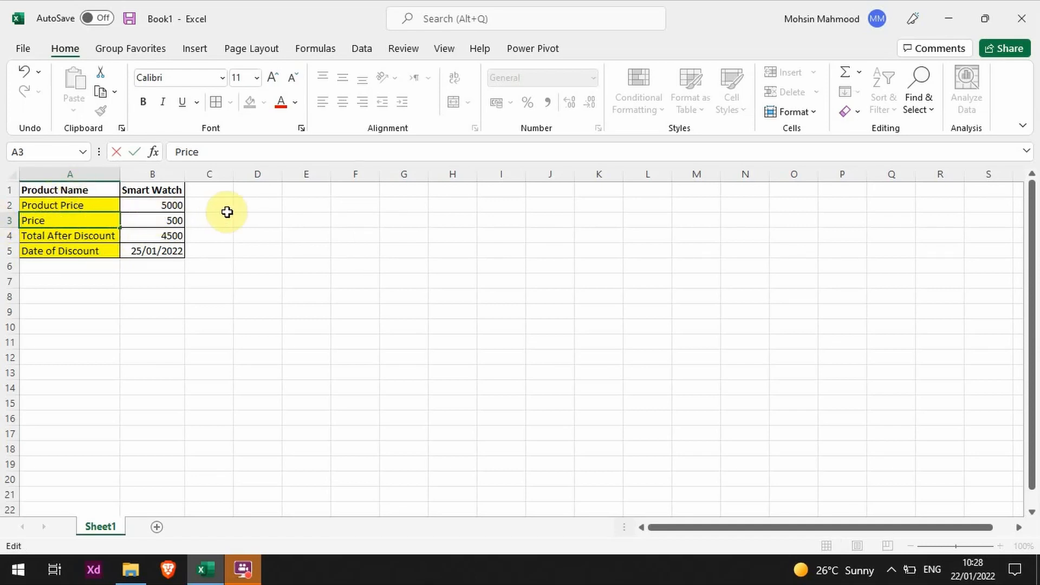
click(304, 219)
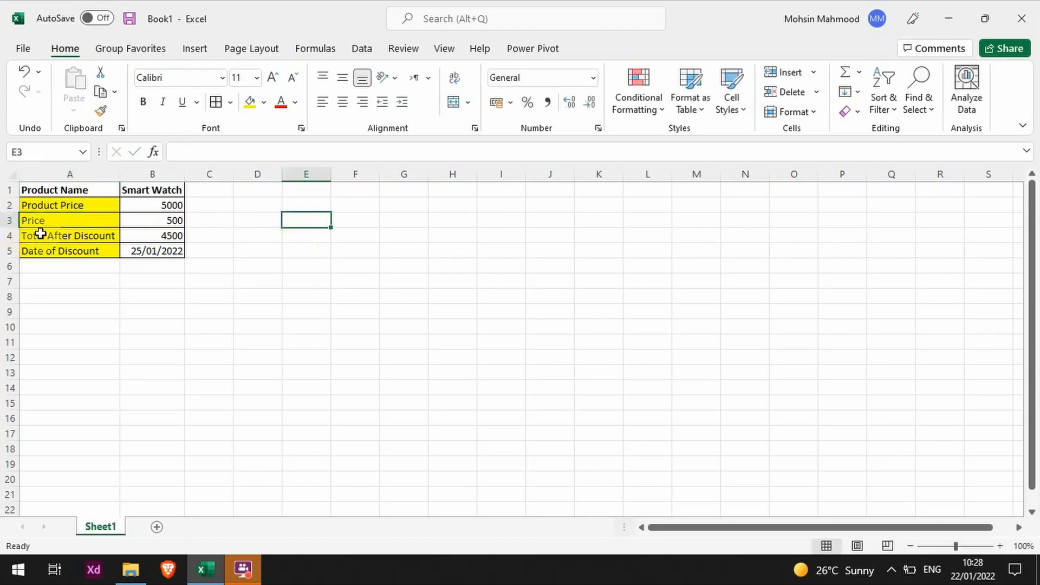
key(ctrl+z)
- Try removing the last word of the label in cell A3 so that it reads "Discount", and undo the edit
double_click(84, 223)
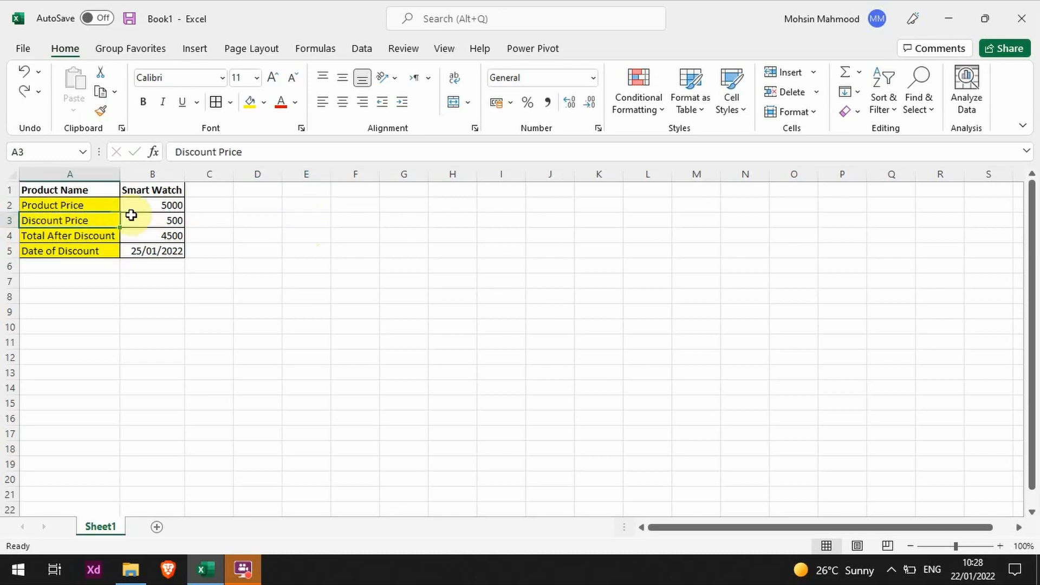
key(ctrl+Left)
key(ctrl+shift+Left)
key(ctrl+shift+Right)
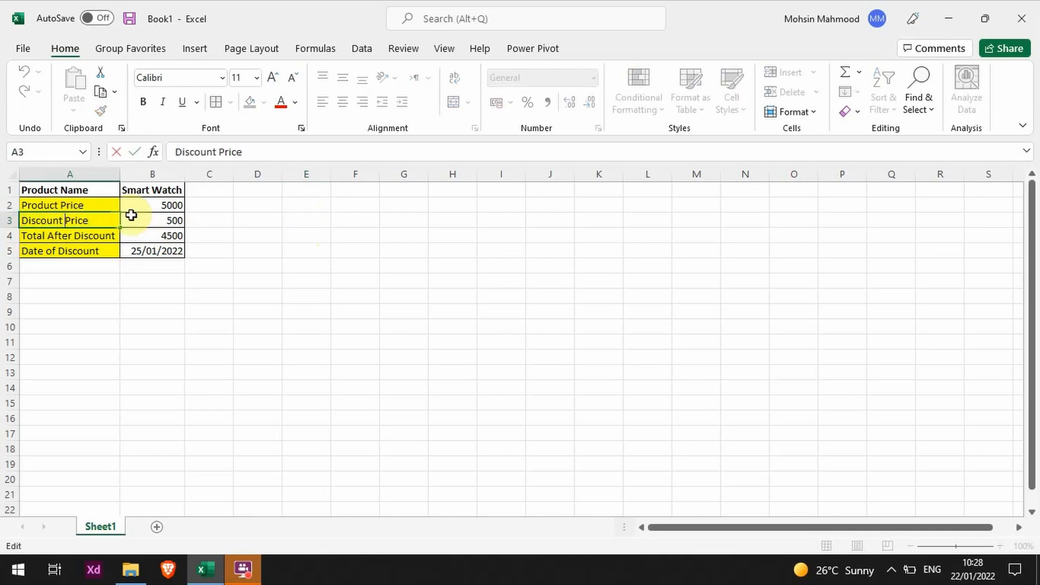
key(ctrl+shift+Right)
key(BackSpace)
key(Return)
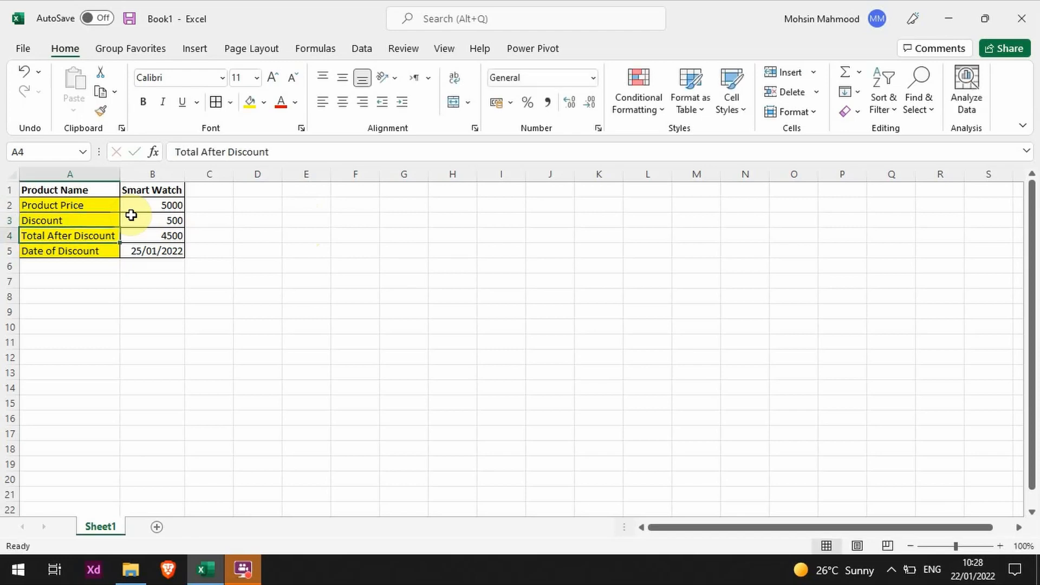
key(ctrl+z)
- Try replacing "Price" with "Amount" in the label in cell A3, and cancel the edit
key(F2)
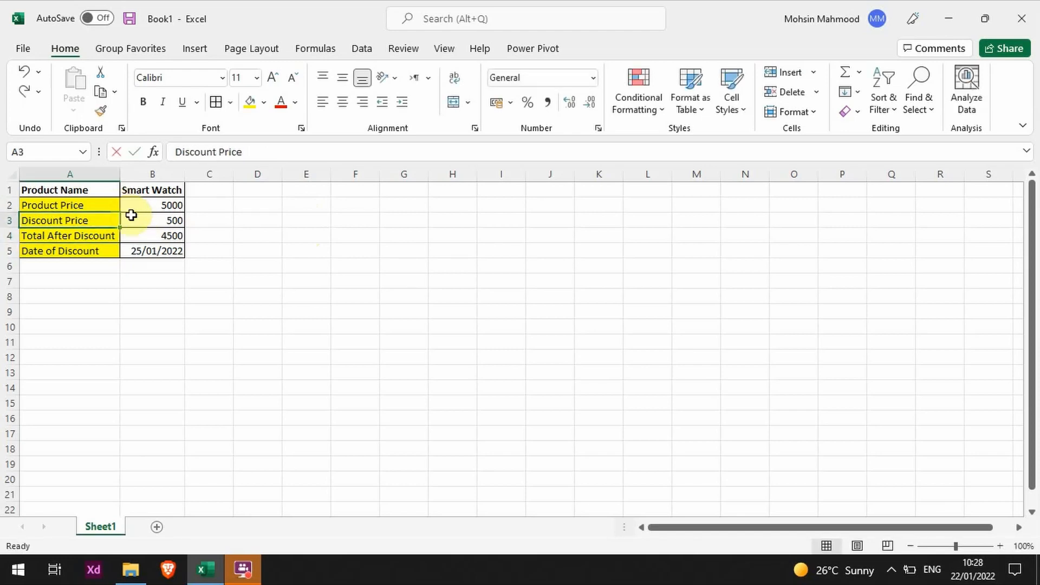
key(ctrl+shift+Left)
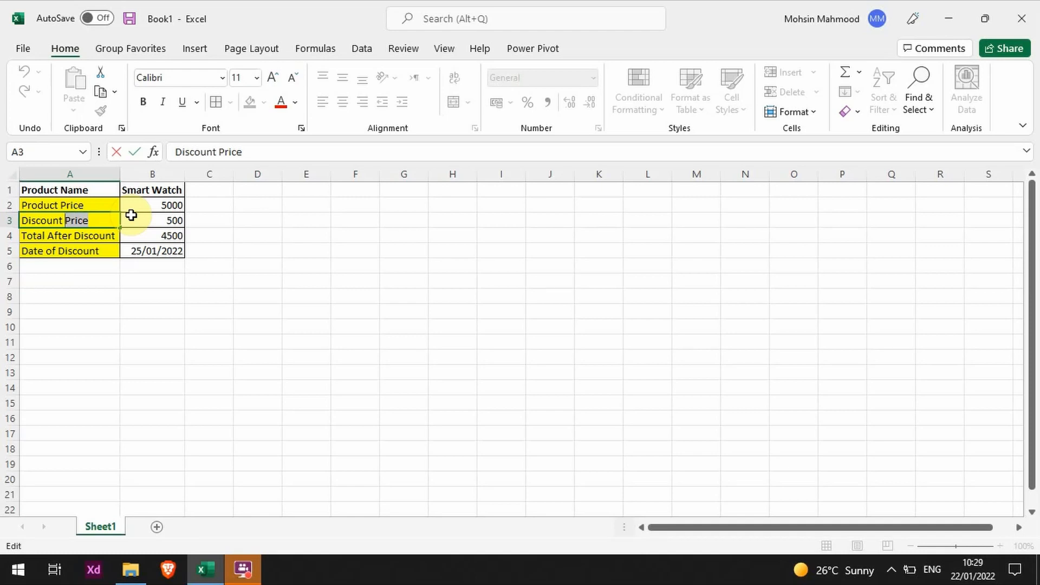
text(Amount)
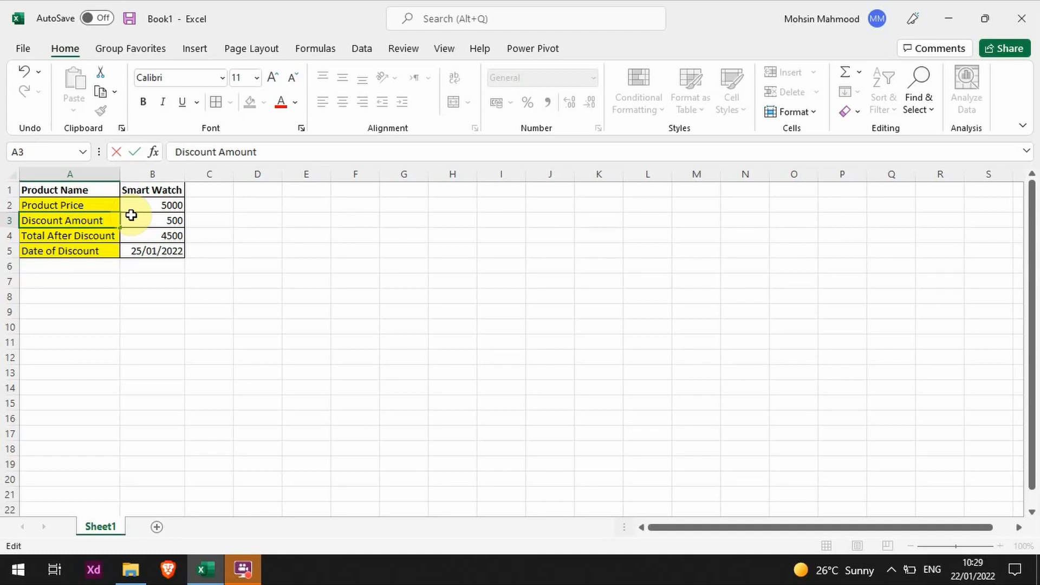
key(Escape)
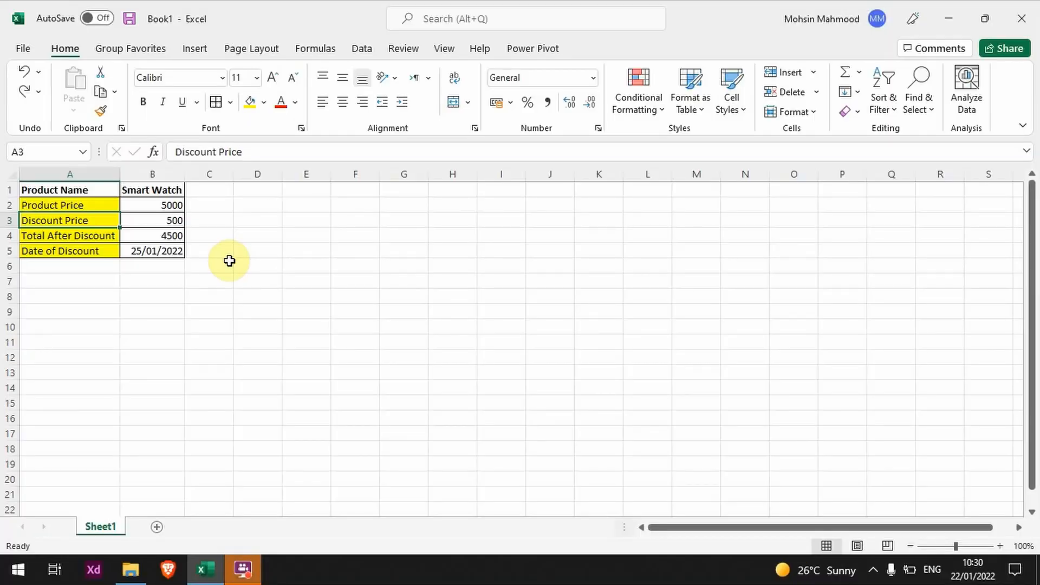
click(211, 247)
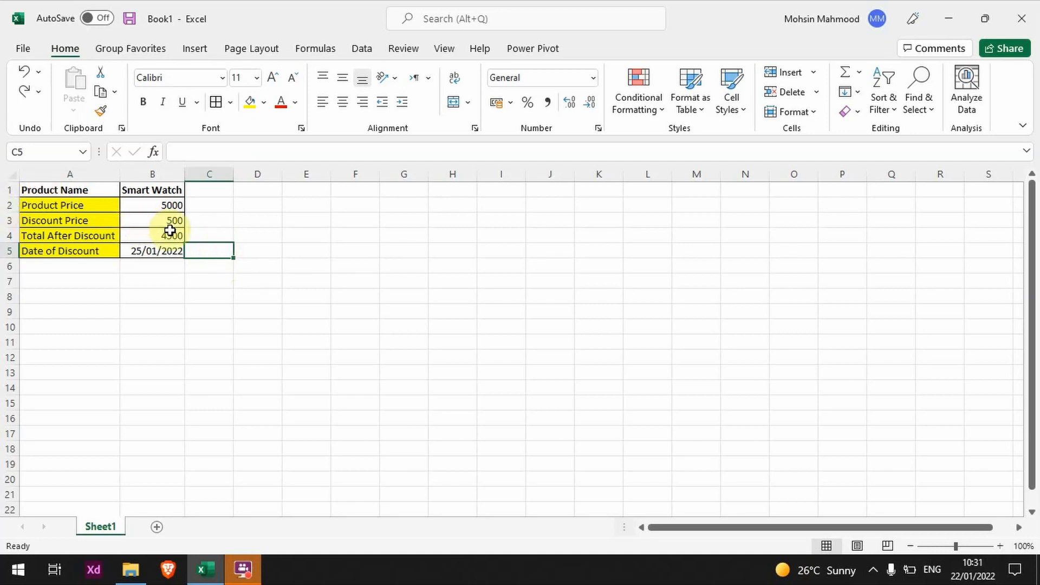
- Set the product price in cell B2 to 6000 by editing the value directly in the cell
click(164, 206)
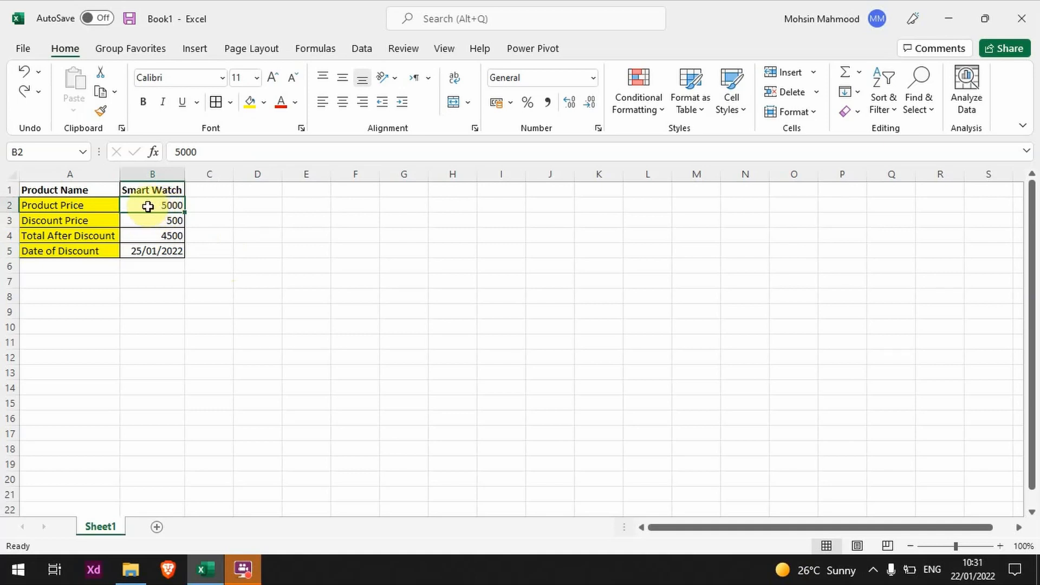
double_click(148, 207)
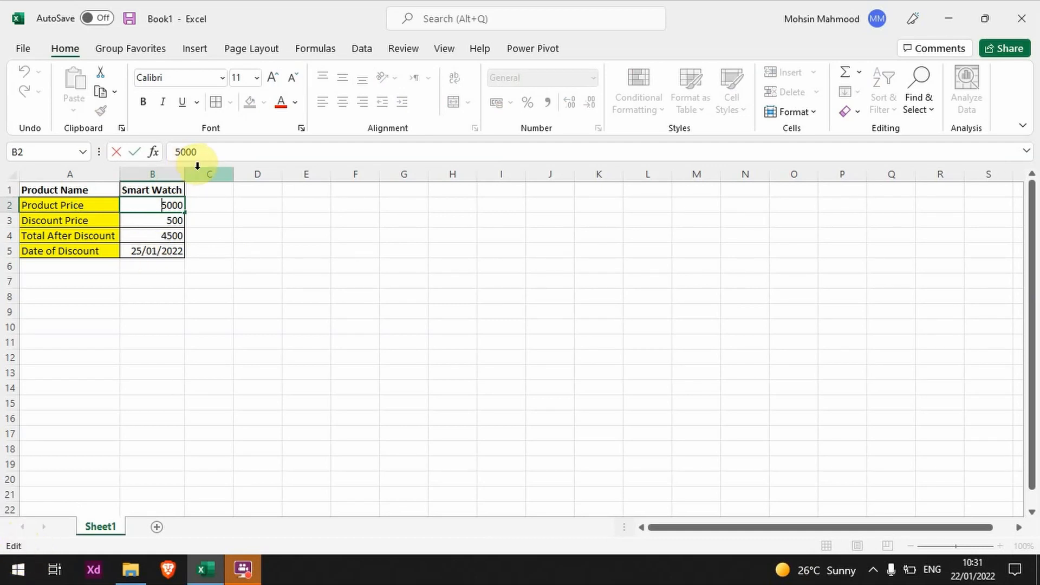
key(shift+End)
text(6000)
key(Return)
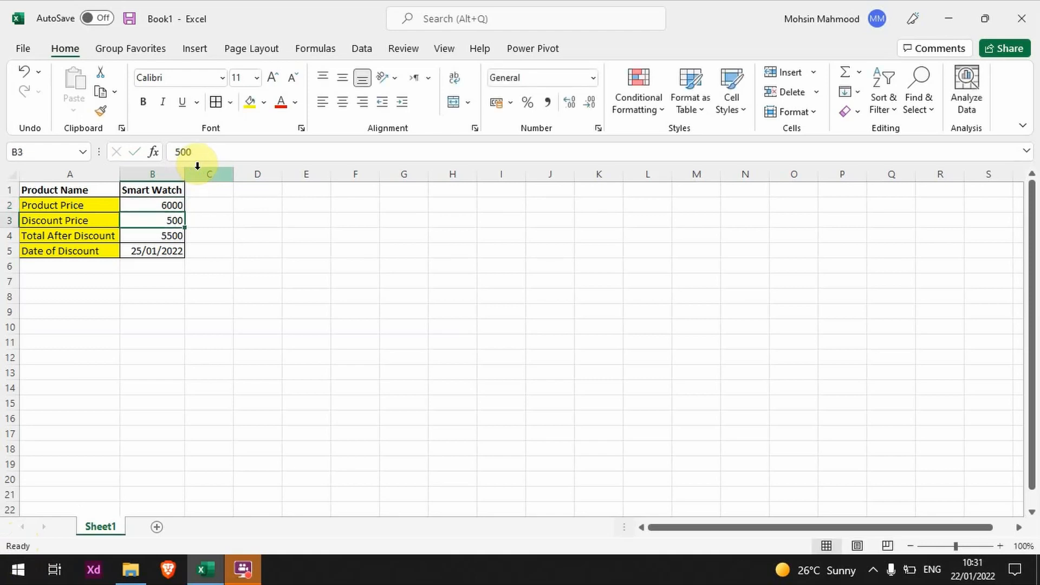
- Check the Total After Discount formula in B4, and undo the last change to the product price in B2
key(Down)
key(Up)
key(Down)
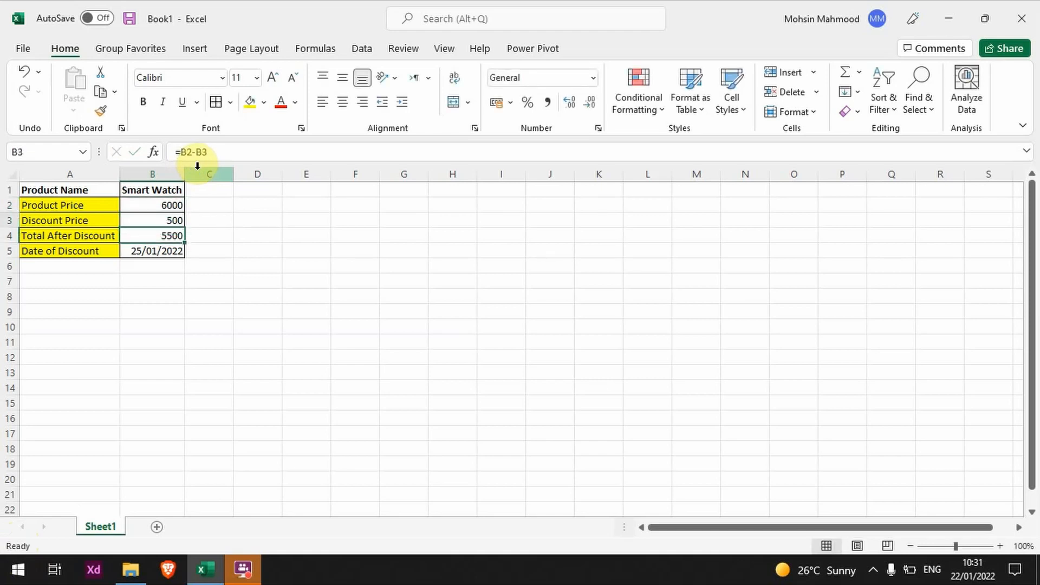
key(Up)
key(Up)
key(ctrl+z)
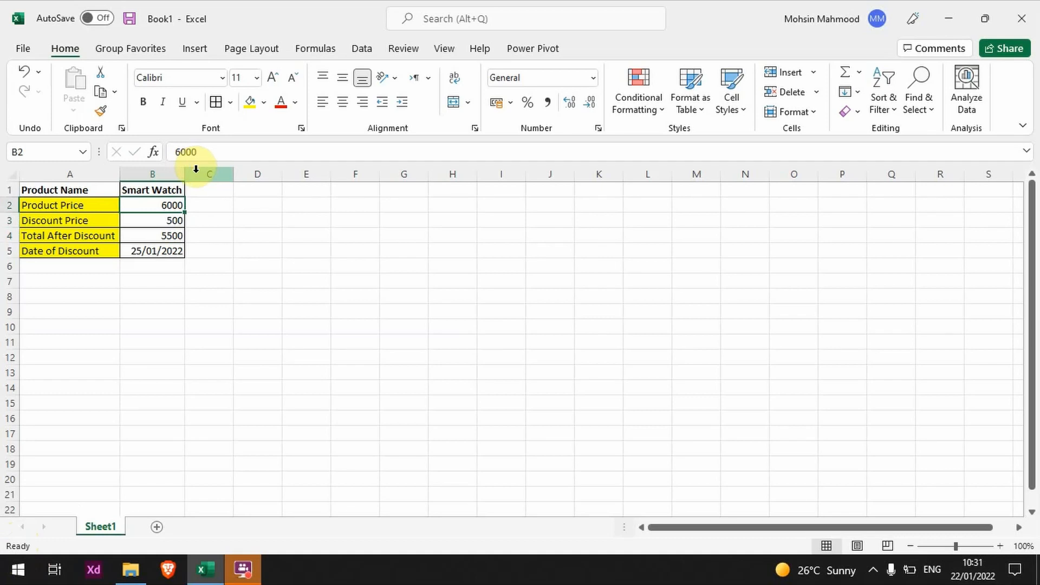
- Reopen cell B2 for editing and replace the whole product price with 6000
key(F2)
key(shift+Home)
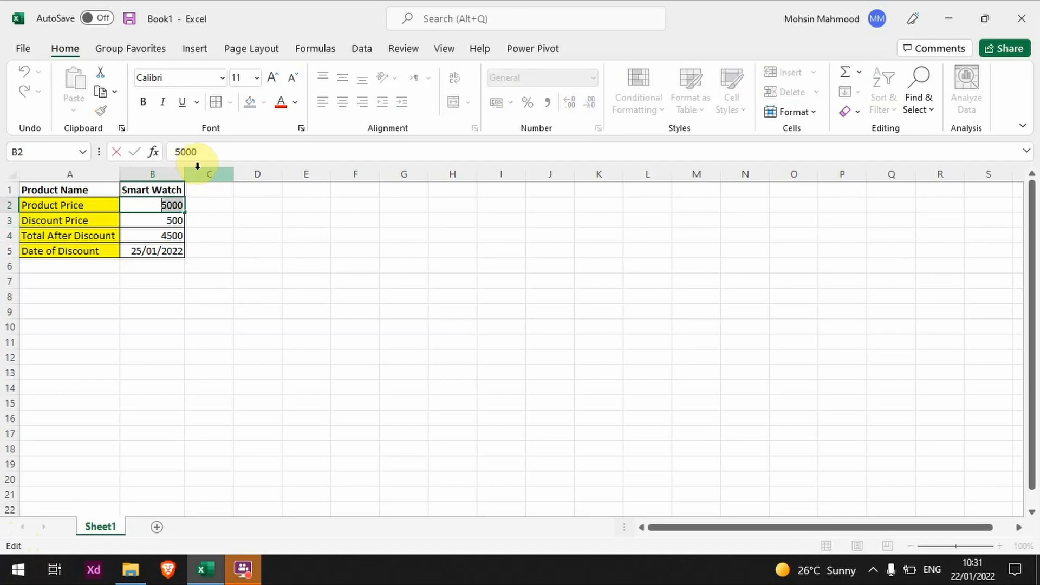
text(6000)
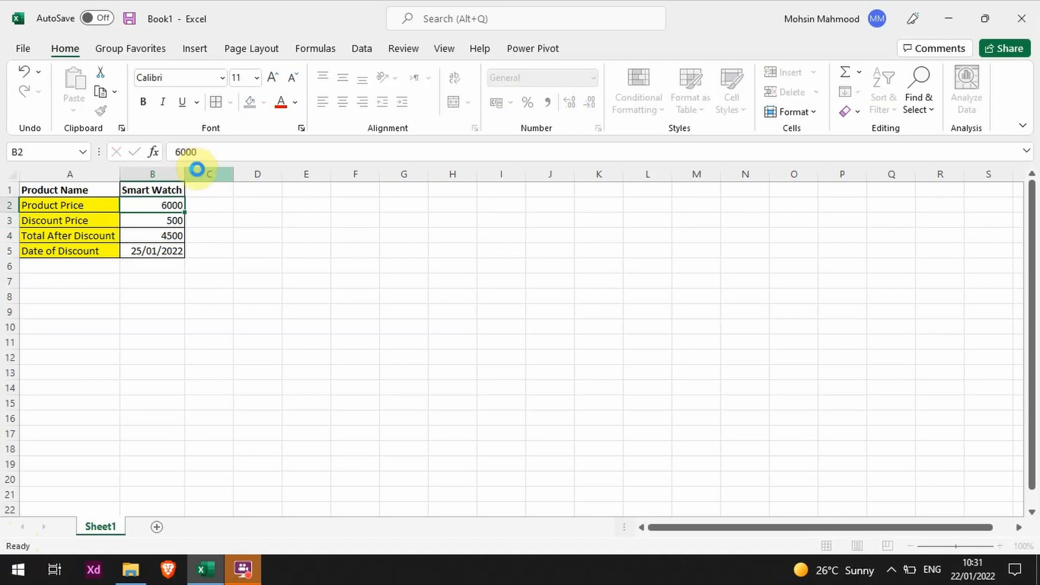
key(Return)
key(Up)
key(Up)
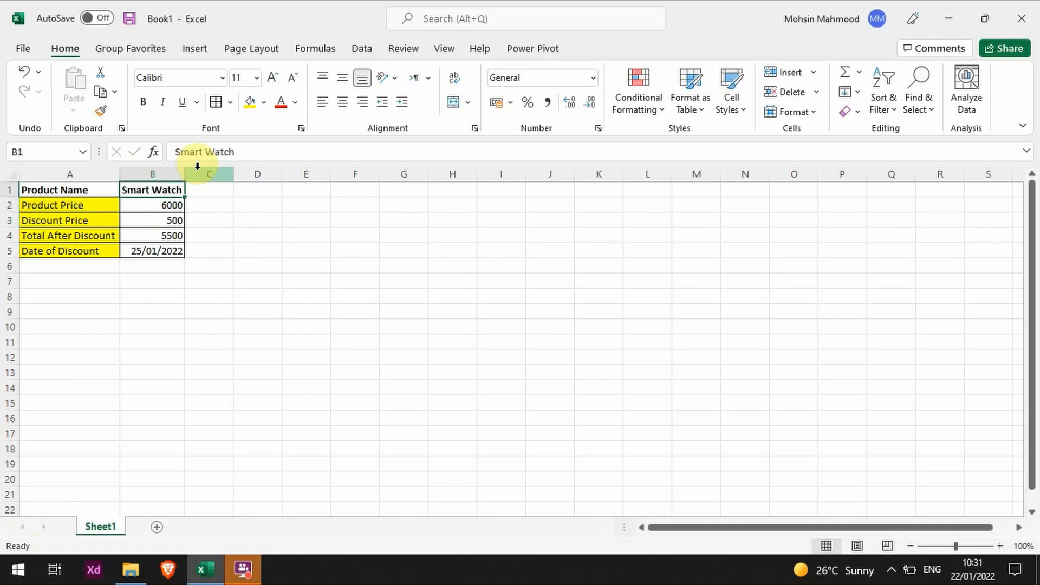
- Enter the value 7000 in the empty cell D2, on the Product Price row
key(Down)
key(Right)
key(Right)
key(Left)
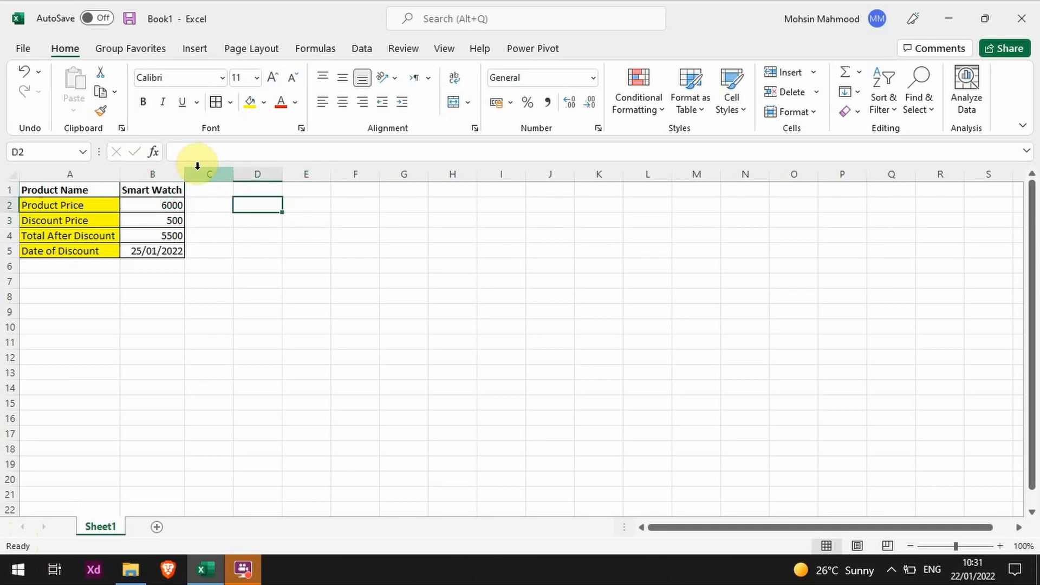
text(7000)
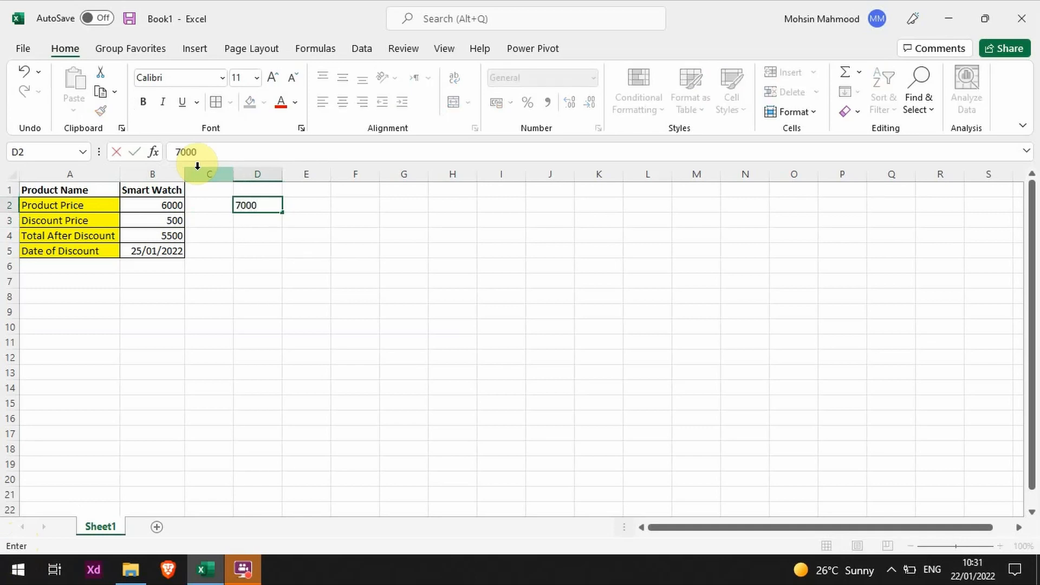
key(Return)
key(Up)
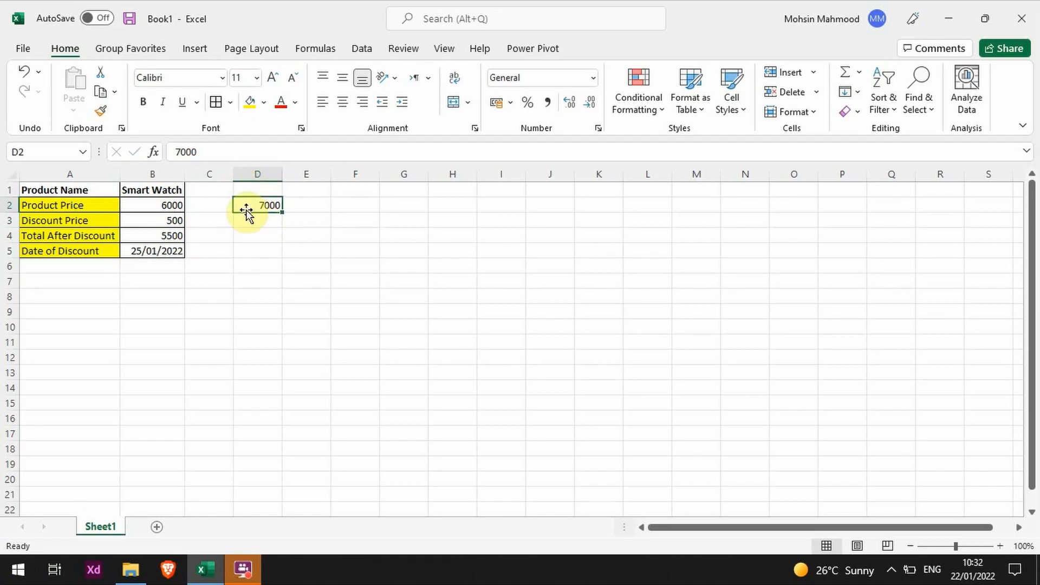
- Move the value from D2 onto the product price in B2, replacing the existing data, and undo the move
drag(252, 212, 166, 209)
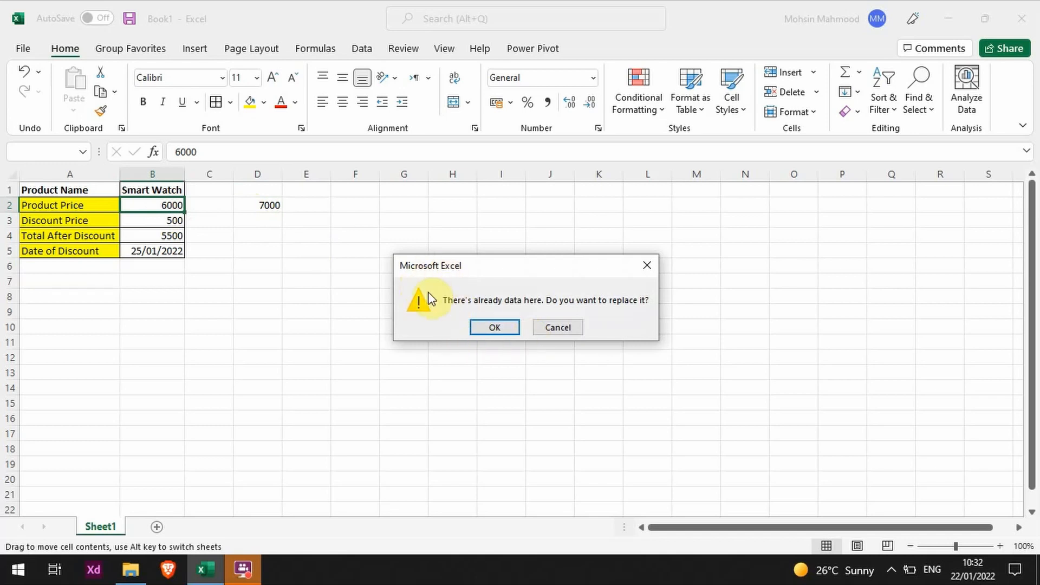
click(480, 327)
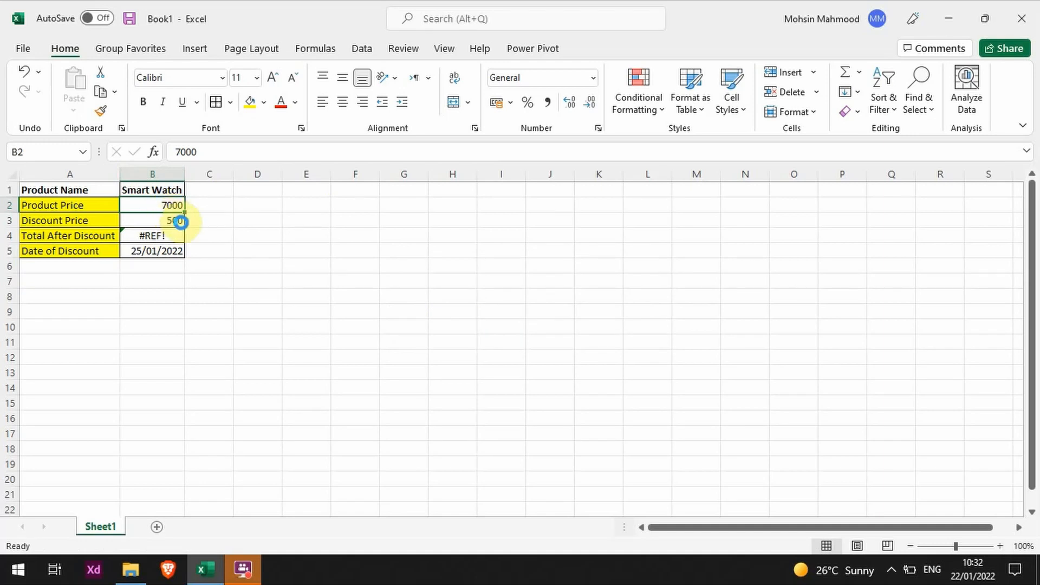
key(ctrl+z)
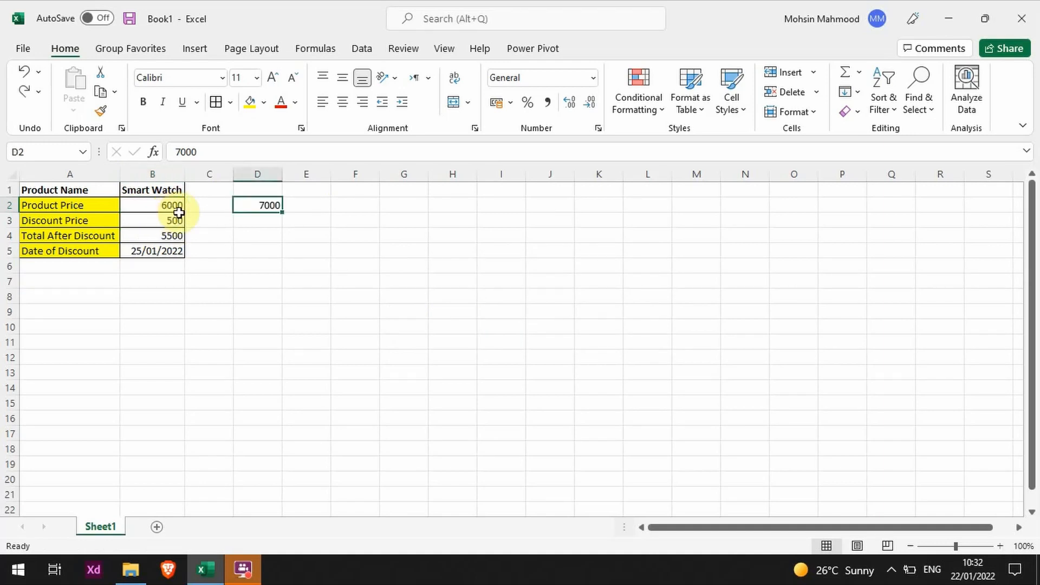
- Give cell D2 a yellow fill and a border, and move it onto B2, replacing the existing price
click(245, 100)
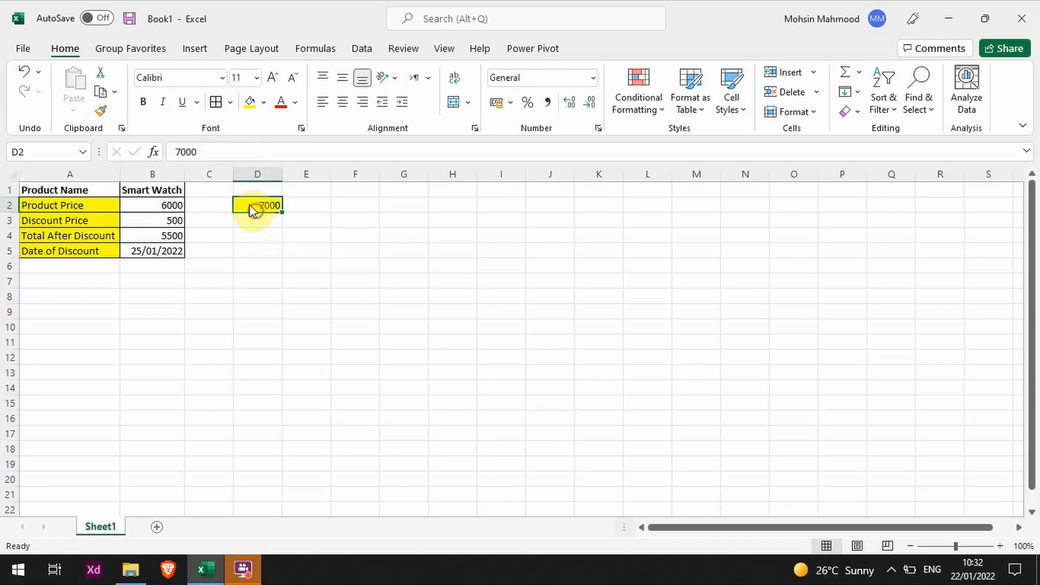
drag(249, 203, 163, 212)
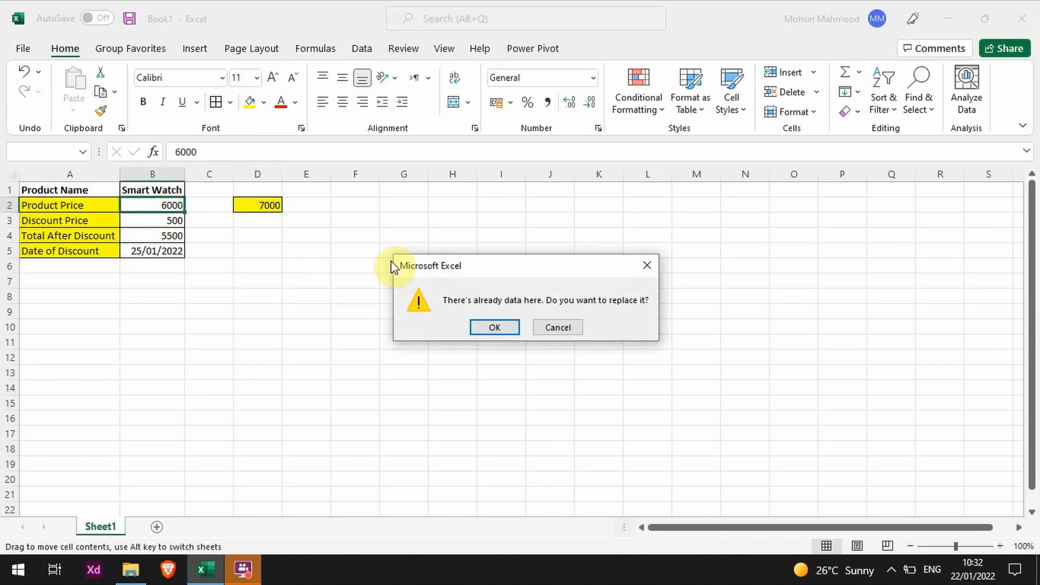
click(492, 325)
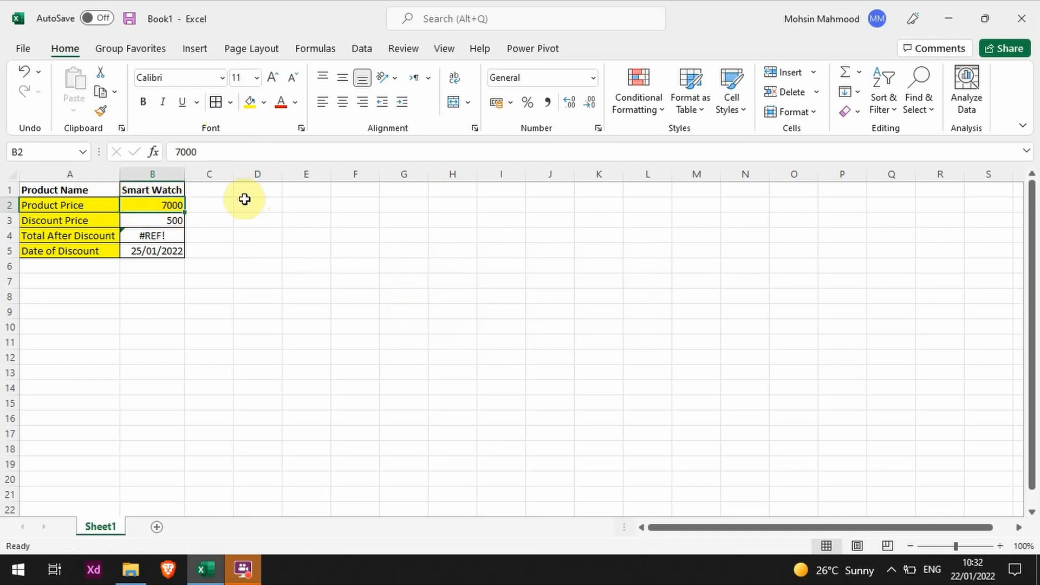
- Repair the Total After Discount formula in B4 by replacing its broken reference with B2, so it reads =B2-B3
click(160, 226)
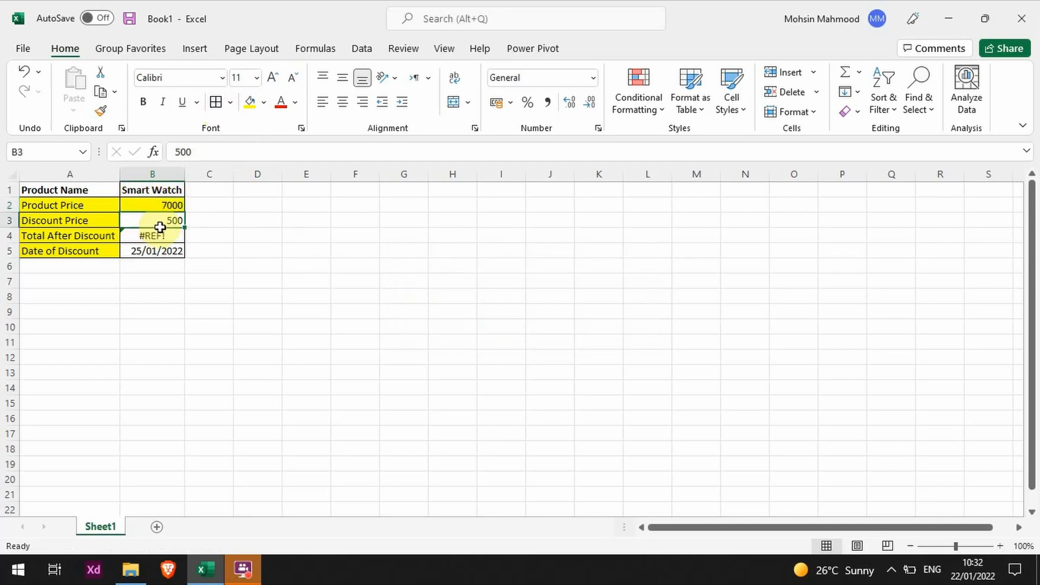
double_click(161, 232)
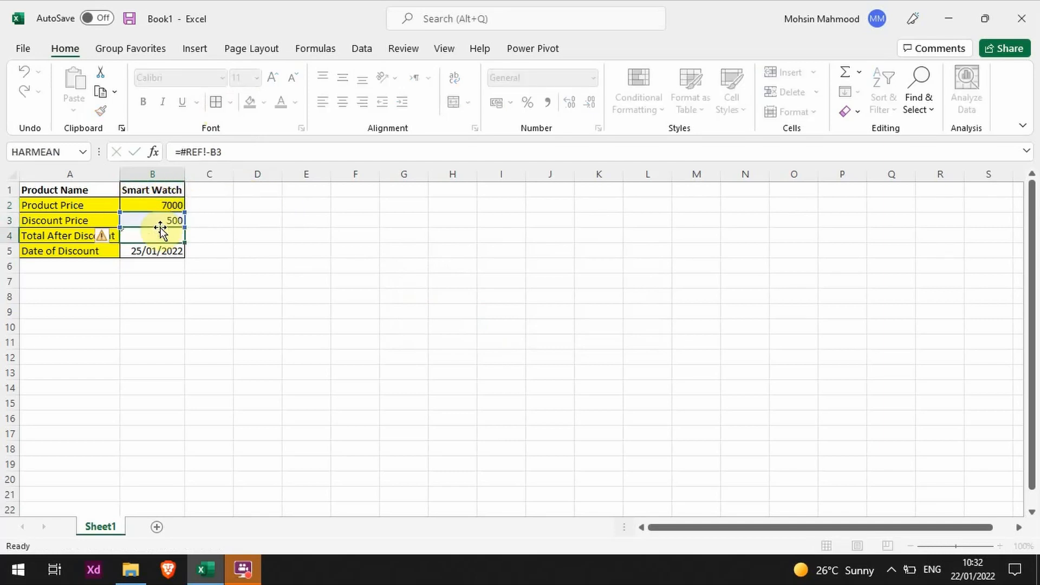
key(Escape)
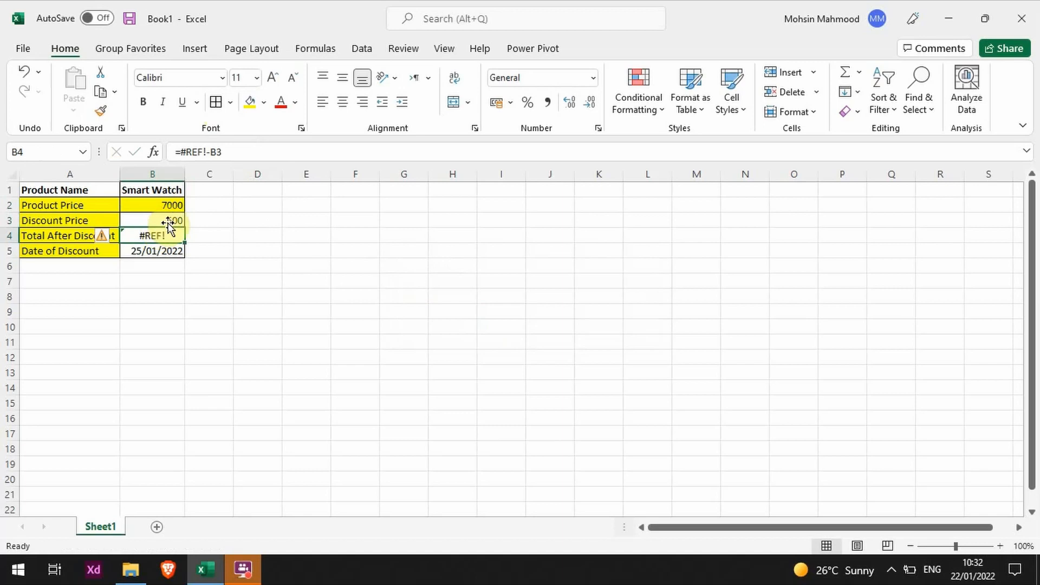
click(195, 151)
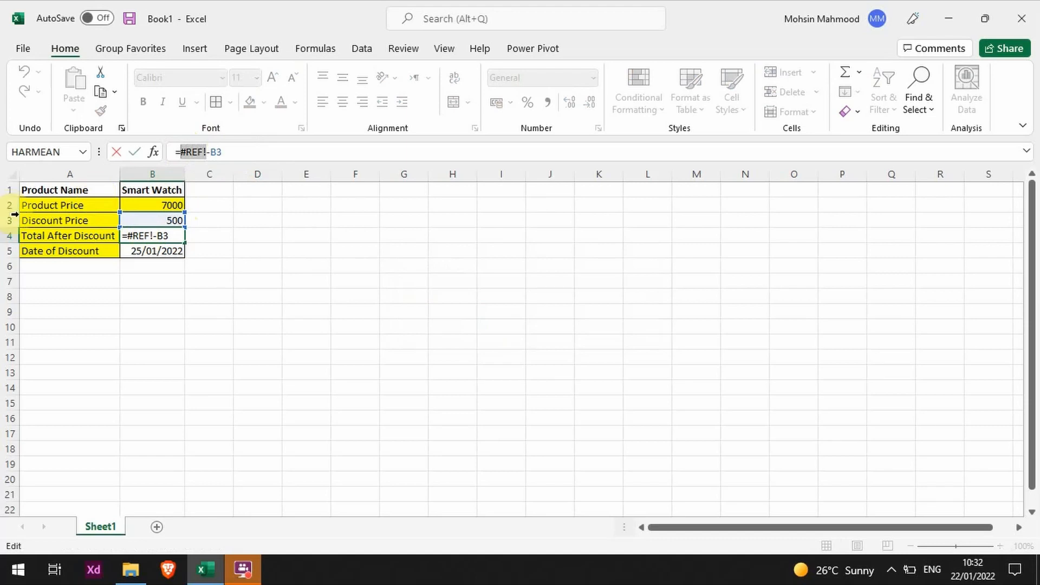
text(B)
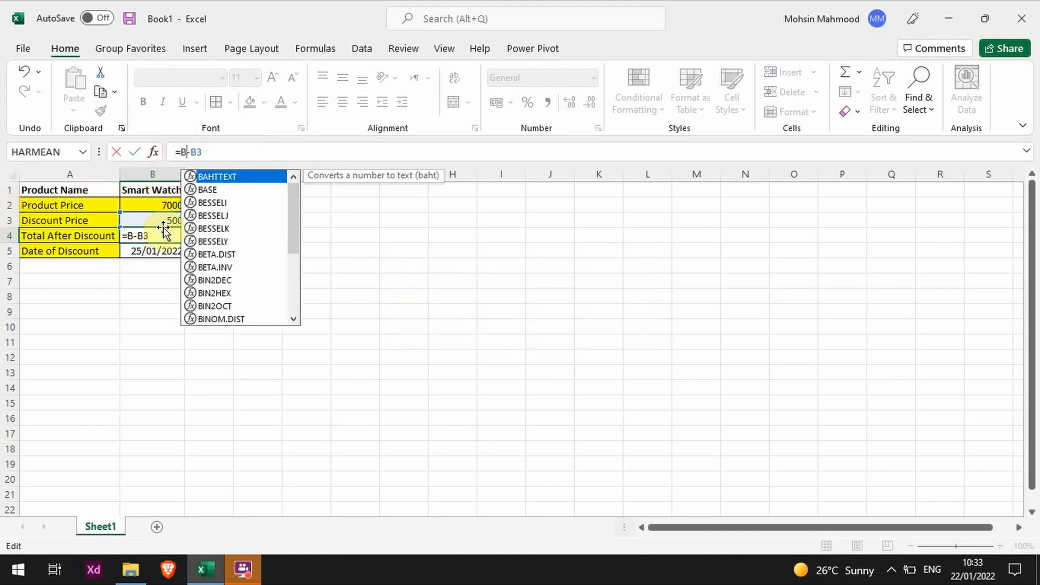
text(3)
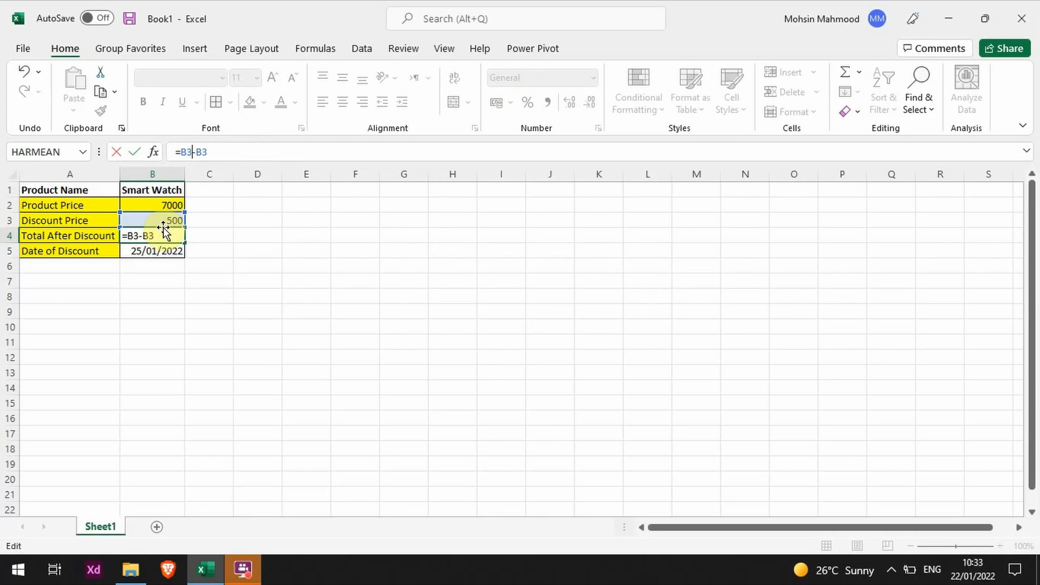
key(BackSpace)
text(2)
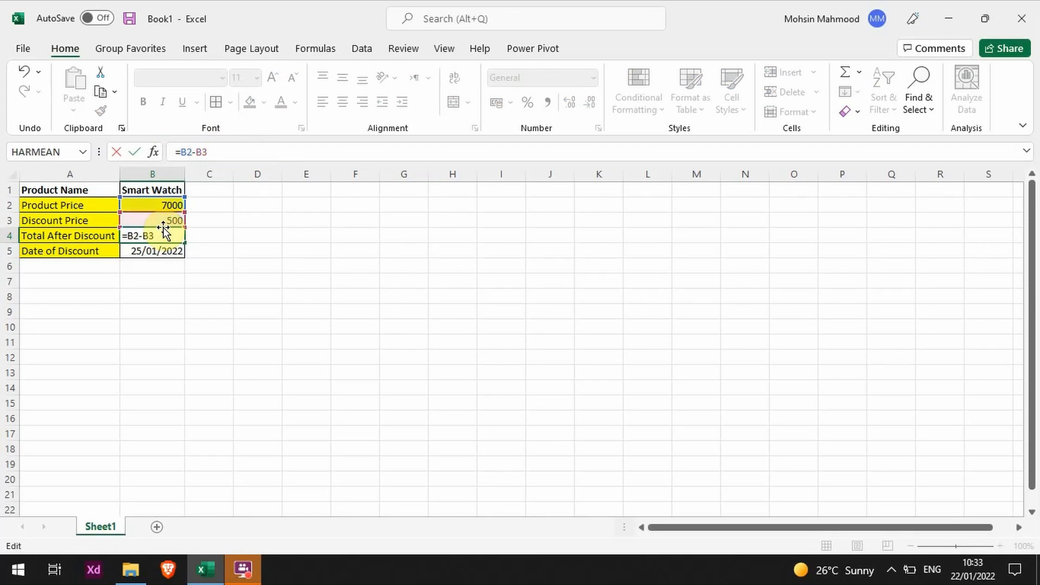
key(Return)
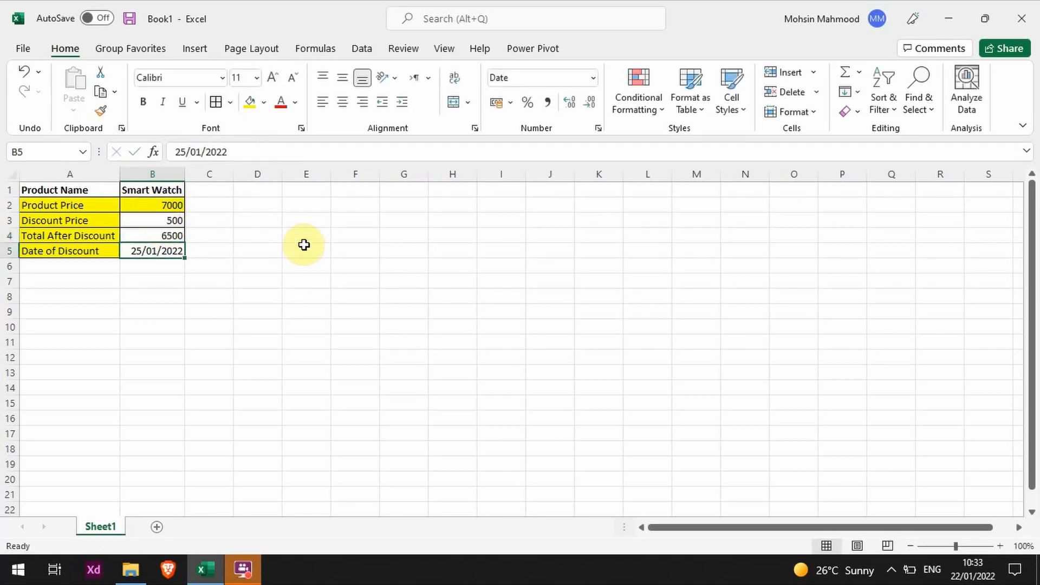
- Enter the label Prices in cell E2 and the value 8000 in F2 beside it
key(Up)
key(Up)
key(Up)
key(Right)
key(Right)
key(Right)
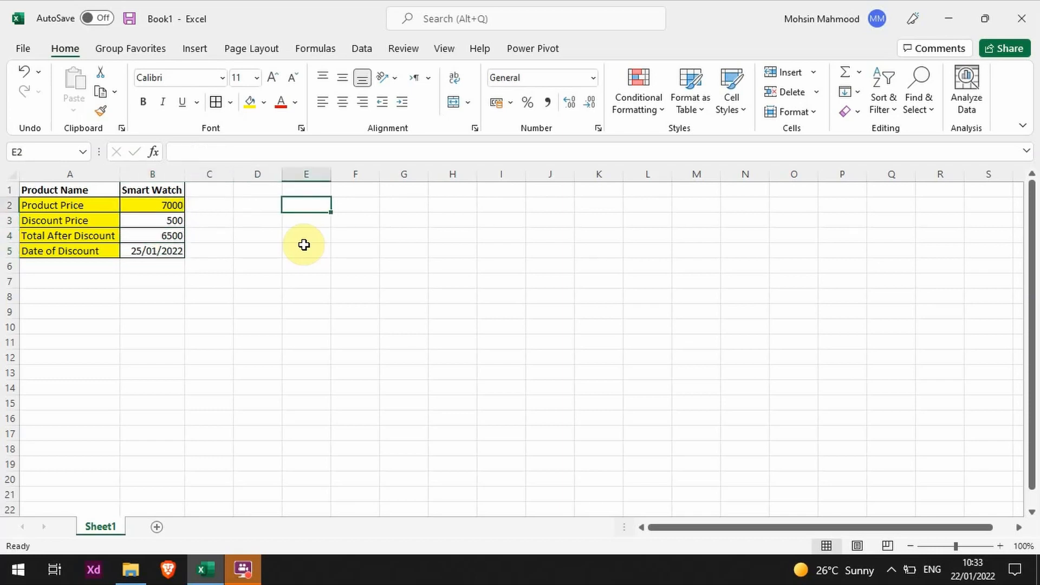
text(Prices)
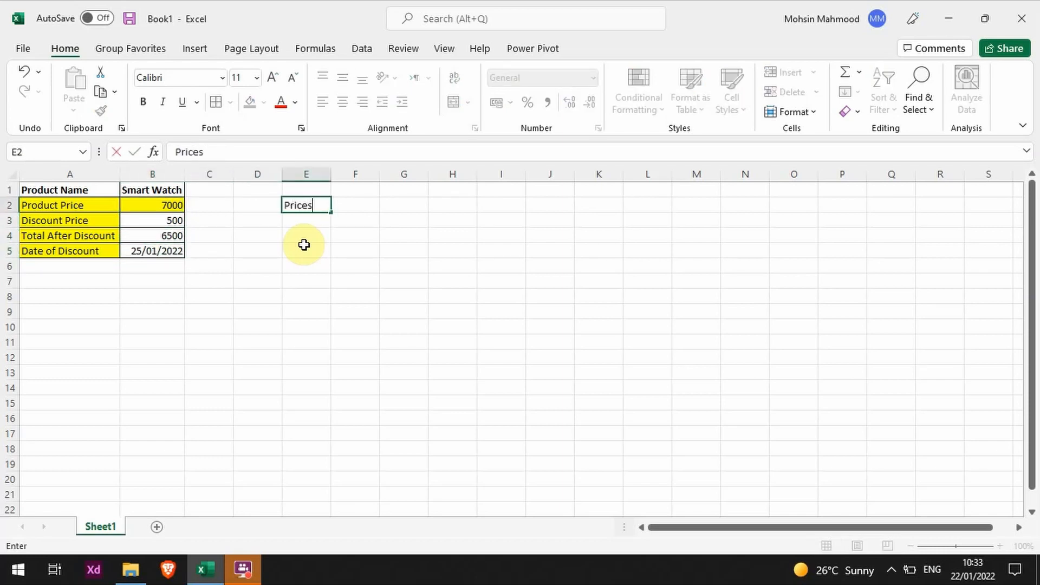
key(Tab)
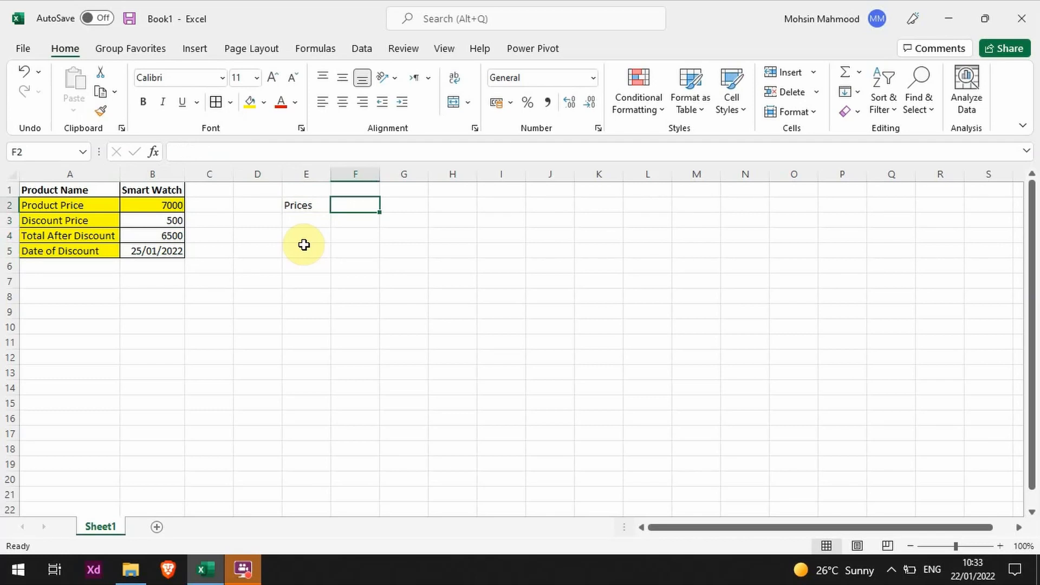
text(8000)
key(Return)
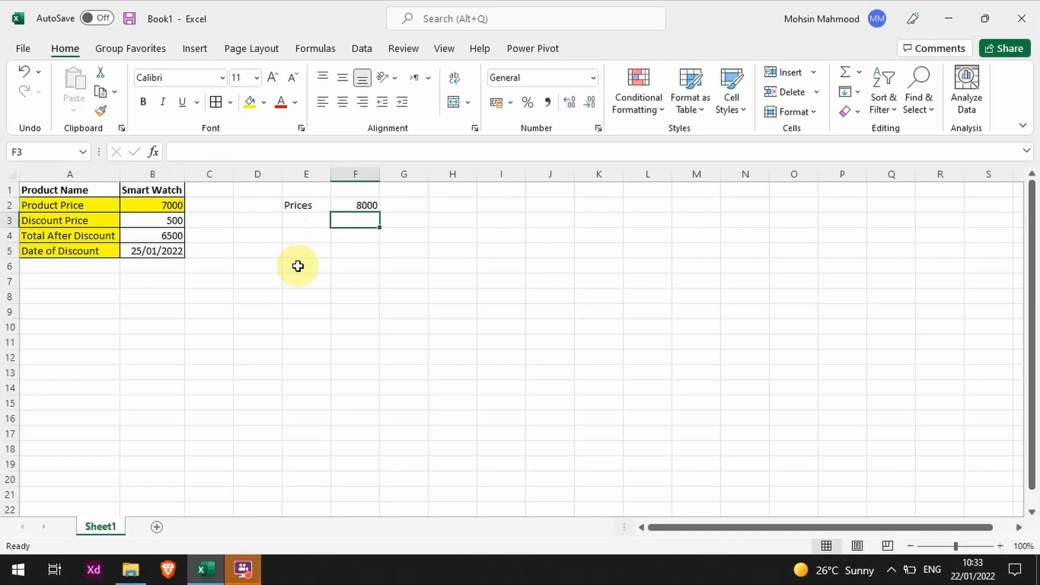
- Move the cells E2:F2 onto A2:B2, replacing the existing product price label and value
drag(299, 205, 141, 205)
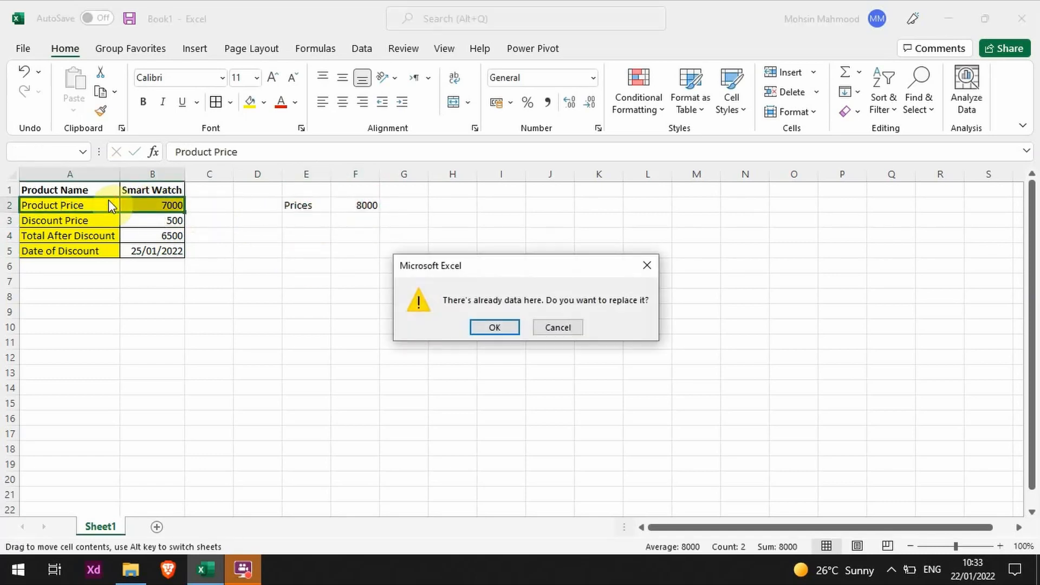
click(479, 328)
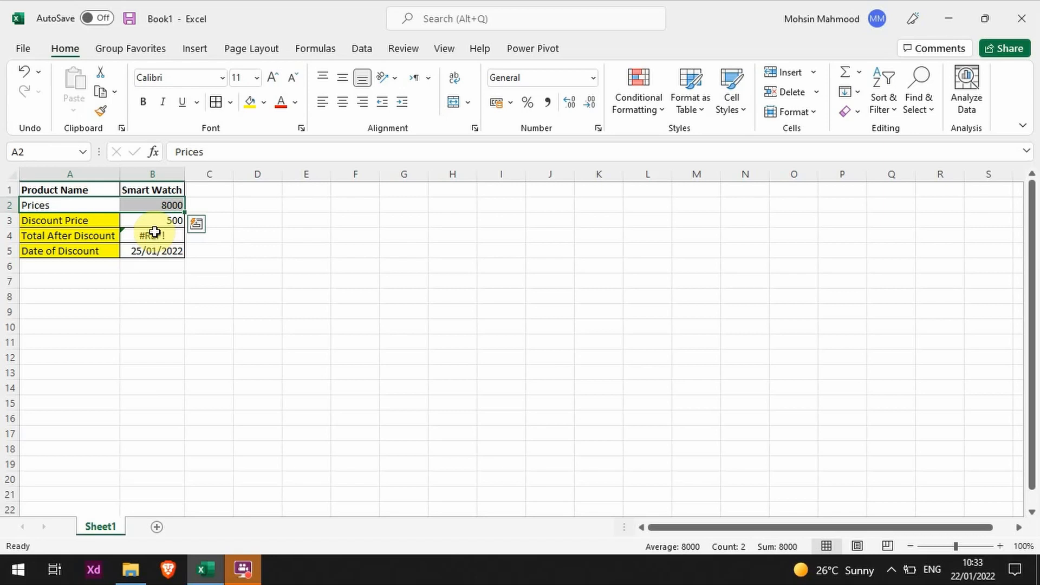
key(Right)
key(Right)
key(Right)
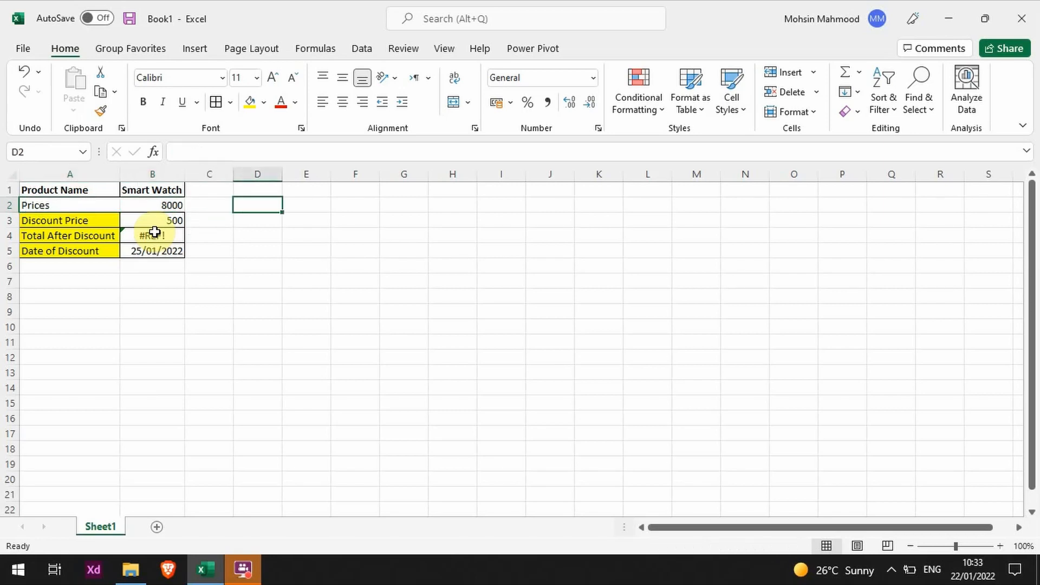